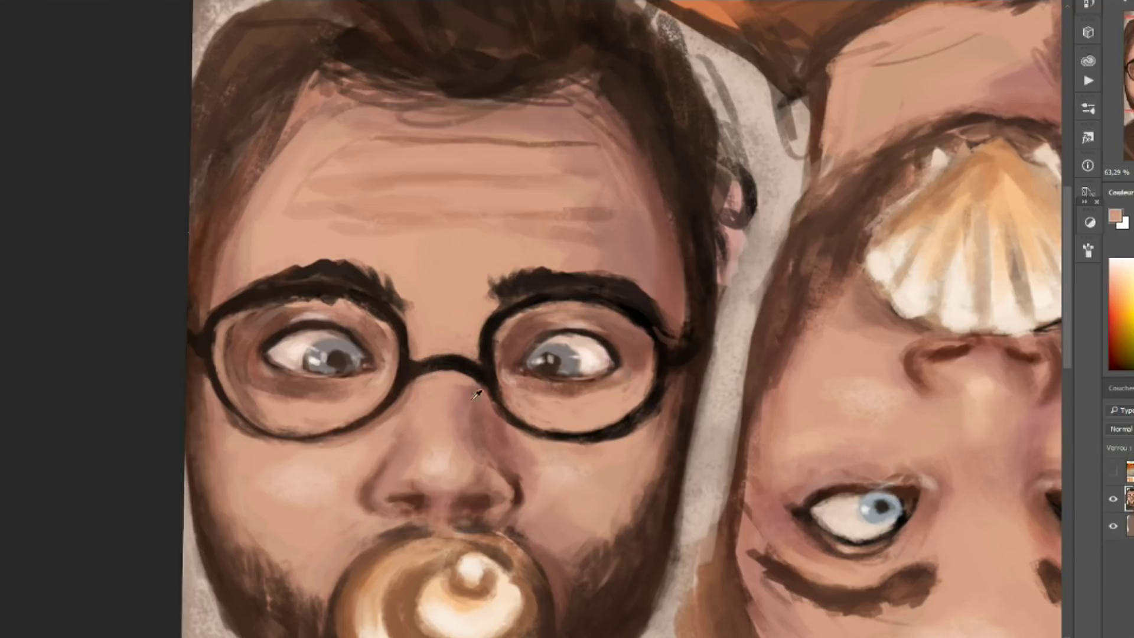
# Refine the man's nose and the skin around his glasses with tones sampled from the face.
pyautogui.keyDown('alt'); pyautogui.click(412, 380); pyautogui.keyUp('alt')
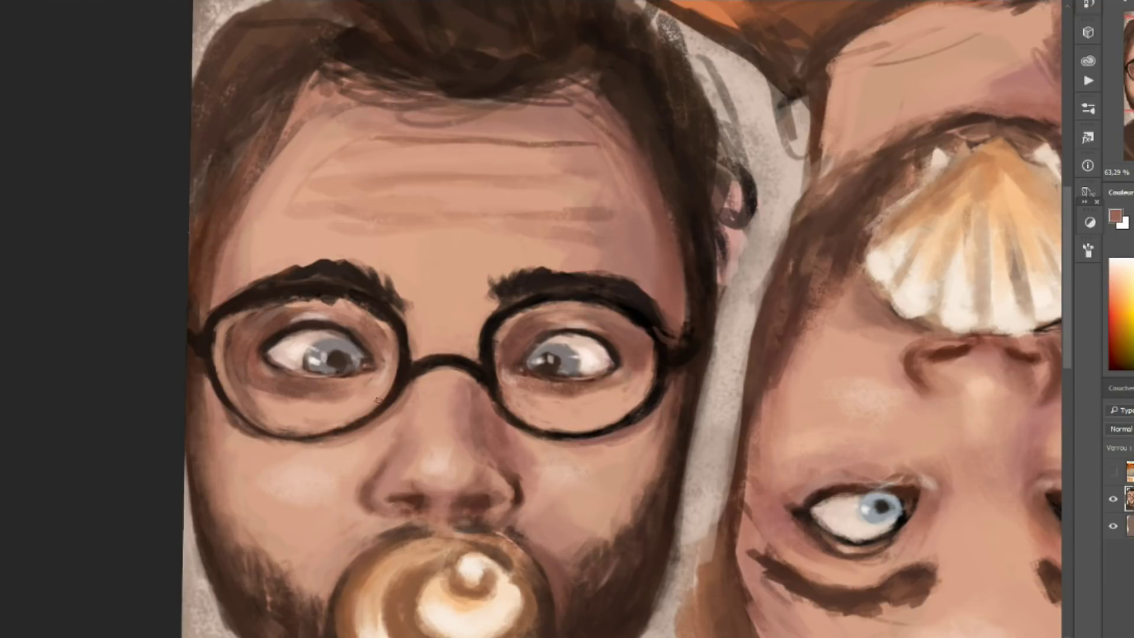
pyautogui.keyDown('alt'); pyautogui.click(614, 316); pyautogui.keyUp('alt')
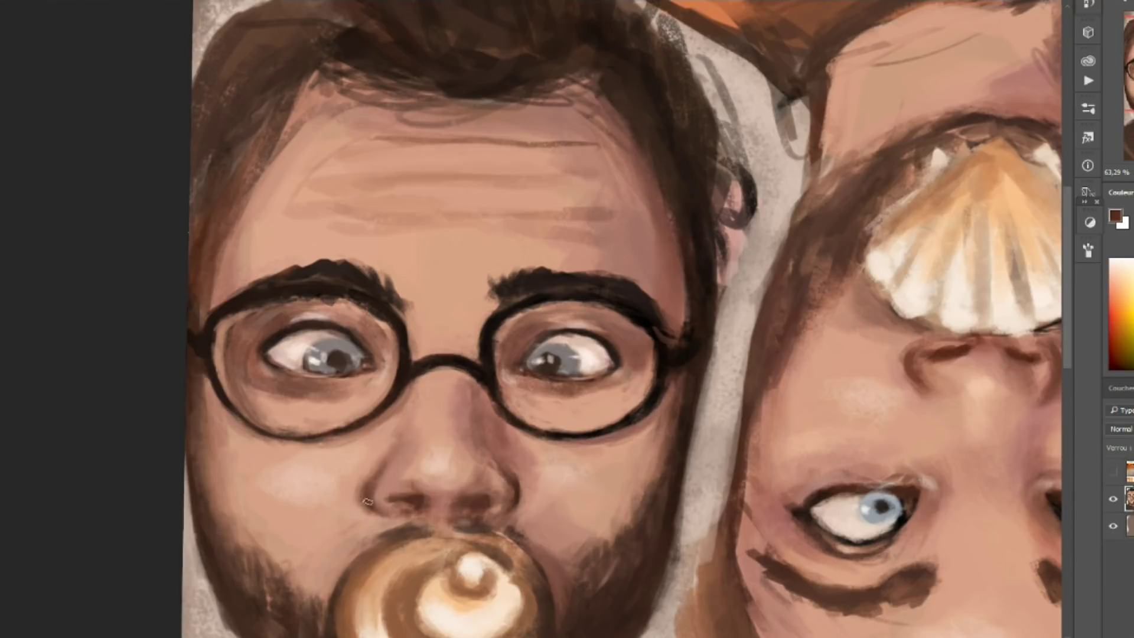
pyautogui.keyDown('alt'); pyautogui.click(411, 471); pyautogui.keyUp('alt')
pyautogui.keyDown('alt'); pyautogui.click(509, 363); pyautogui.keyUp('alt')
# Flip the canvas horizontally and clean up the outline of the man's glasses with a small dark brush.
pyautogui.hotkey('ctrl', 'shift', 'h')
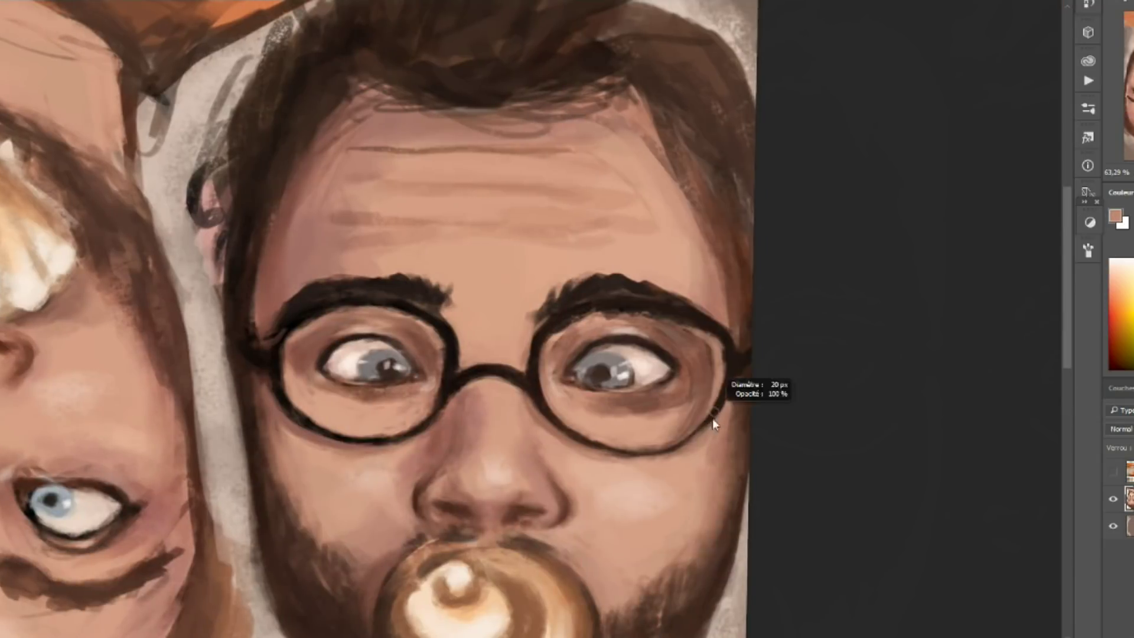
pyautogui.keyDown('alt'); pyautogui.click(306, 397); pyautogui.keyUp('alt')
pyautogui.moveTo(306, 398)
pyautogui.mouseDown()
pyautogui.moveTo(331, 442)
pyautogui.moveTo(437, 414)
pyautogui.moveTo(449, 355)
pyautogui.moveTo(275, 378)
pyautogui.mouseUp()
pyautogui.keyDown('alt'); pyautogui.click(275, 378); pyautogui.keyUp('alt')
pyautogui.moveTo(289, 319)
pyautogui.mouseDown()
pyautogui.moveTo(549, 298)
pyautogui.moveTo(625, 253)
pyautogui.mouseUp()
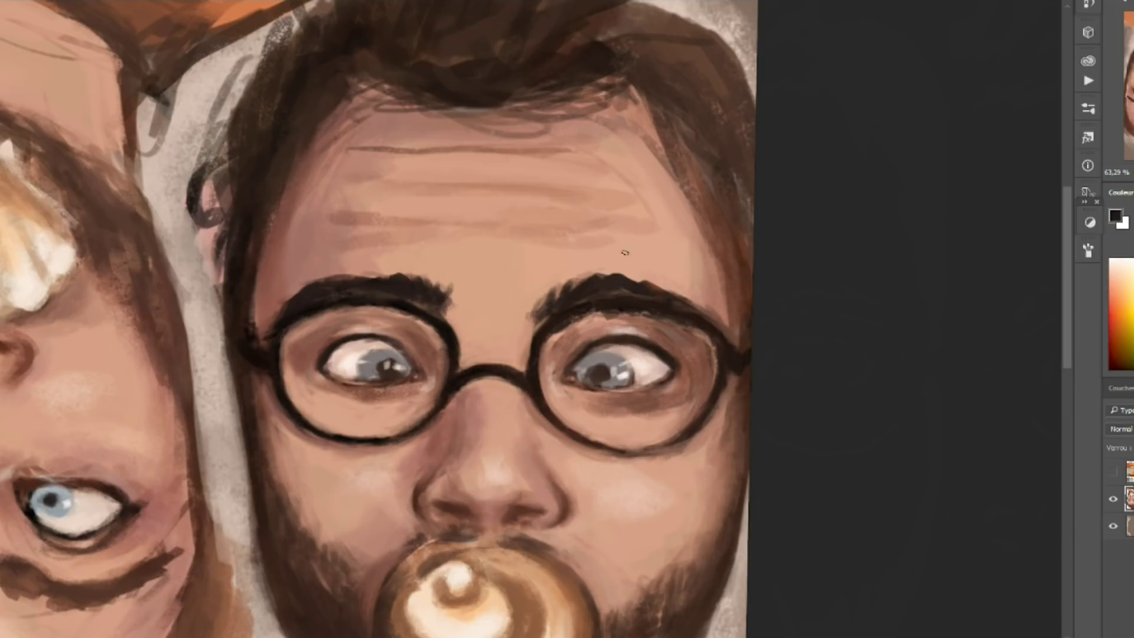
# Paint the spiral coil and its first shading on the snail shell over the man's mouth.
pyautogui.scroll(-5, 434, 376)
pyautogui.moveTo(402, 449)
pyautogui.mouseDown()
pyautogui.moveTo(579, 484)
pyautogui.moveTo(414, 449)
pyautogui.mouseUp()
pyautogui.moveTo(472, 337)
pyautogui.mouseDown()
pyautogui.moveTo(382, 371)
pyautogui.moveTo(514, 340)
pyautogui.moveTo(585, 366)
pyautogui.mouseUp()
pyautogui.moveTo(467, 360)
pyautogui.mouseDown()
pyautogui.moveTo(422, 446)
pyautogui.moveTo(458, 458)
pyautogui.moveTo(502, 425)
pyautogui.moveTo(480, 395)
pyautogui.moveTo(413, 440)
pyautogui.mouseUp()
pyautogui.keyDown('alt'); pyautogui.click(402, 402); pyautogui.keyUp('alt')
pyautogui.keyDown('alt'); pyautogui.click(481, 395); pyautogui.keyUp('alt')
pyautogui.moveTo(422, 354); pyautogui.dragTo(502, 407)
pyautogui.moveTo(401, 384)
pyautogui.mouseDown()
pyautogui.moveTo(471, 394)
pyautogui.moveTo(455, 370)
pyautogui.moveTo(520, 384)
pyautogui.moveTo(567, 378)
pyautogui.moveTo(491, 449)
pyautogui.mouseUp()
pyautogui.moveTo(401, 387)
pyautogui.mouseDown()
pyautogui.moveTo(397, 443)
pyautogui.moveTo(392, 426)
pyautogui.mouseUp()
# Model the snail shell's outer whorl with sampled browns and short light streaks along its edge.
pyautogui.keyDown('alt'); pyautogui.click(493, 359); pyautogui.keyUp('alt')
pyautogui.moveTo(467, 349)
pyautogui.mouseDown()
pyautogui.moveTo(508, 355)
pyautogui.moveTo(526, 407)
pyautogui.mouseUp()
pyautogui.keyDown('alt'); pyautogui.click(590, 397); pyautogui.keyUp('alt')
pyautogui.moveTo(591, 426); pyautogui.dragTo(549, 508)
pyautogui.moveTo(561, 413); pyautogui.dragTo(478, 479)
pyautogui.keyDown('alt'); pyautogui.click(477, 479); pyautogui.keyUp('alt')
pyautogui.moveTo(558, 458); pyautogui.dragTo(576, 435)
pyautogui.moveTo(565, 432); pyautogui.dragTo(582, 414)
pyautogui.moveTo(552, 408); pyautogui.dragTo(582, 396)
pyautogui.moveTo(538, 381); pyautogui.dragTo(558, 360)
pyautogui.moveTo(535, 502); pyautogui.dragTo(543, 482)
# Deepen the shadows around the snail shell's rim and coil and smooth its cream highlights.
pyautogui.keyDown('alt'); pyautogui.click(498, 365); pyautogui.keyUp('alt')
pyautogui.moveTo(449, 364)
pyautogui.mouseDown()
pyautogui.moveTo(482, 393)
pyautogui.moveTo(479, 470)
pyautogui.mouseUp()
pyautogui.moveTo(585, 417); pyautogui.dragTo(520, 514)
pyautogui.moveTo(520, 511); pyautogui.dragTo(443, 501)
pyautogui.moveTo(581, 407); pyautogui.dragTo(429, 490)
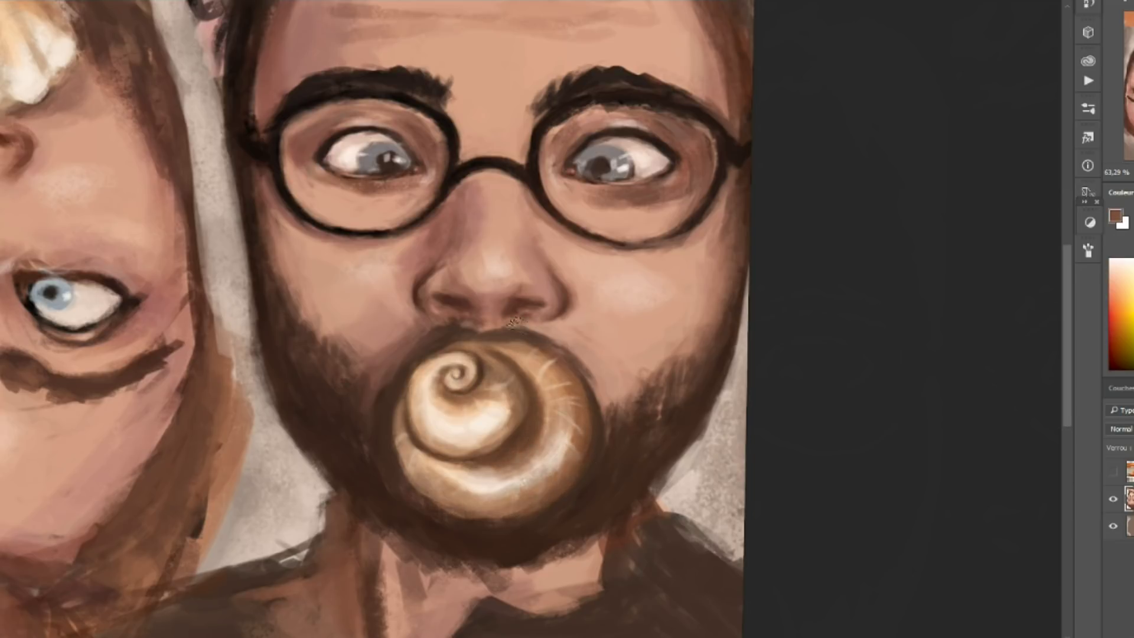
pyautogui.moveTo(449, 414); pyautogui.dragTo(552, 390)
pyautogui.moveTo(525, 437); pyautogui.dragTo(479, 452)
# Paint fine light and dark hair strokes throughout the man's beard.
pyautogui.scroll(-3, 359, 439)
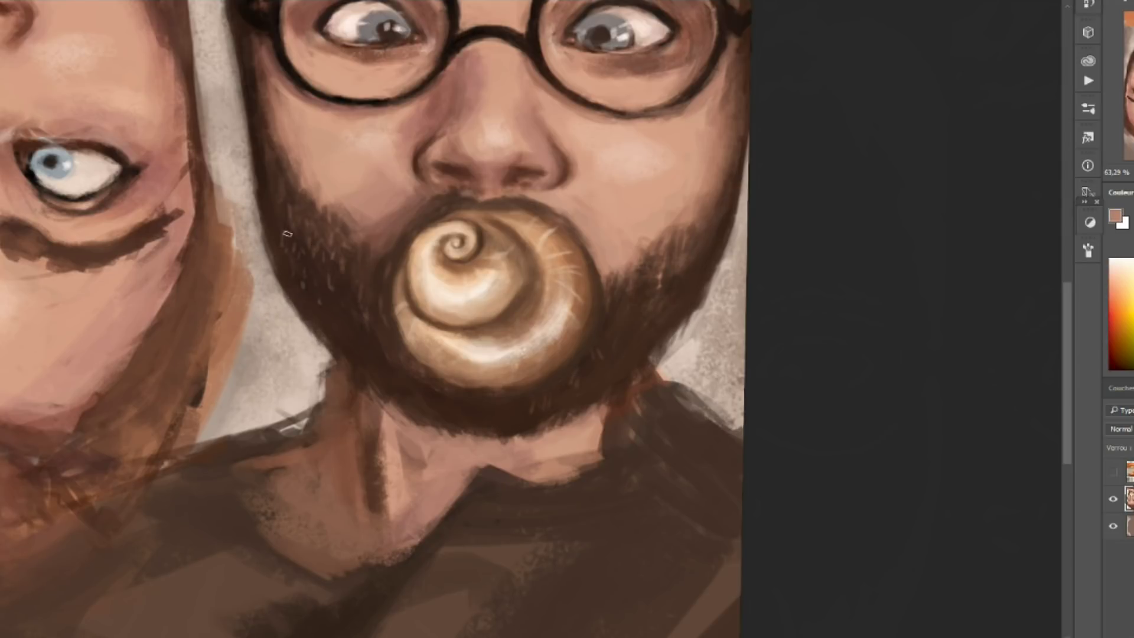
pyautogui.scroll(3, 606, 522)
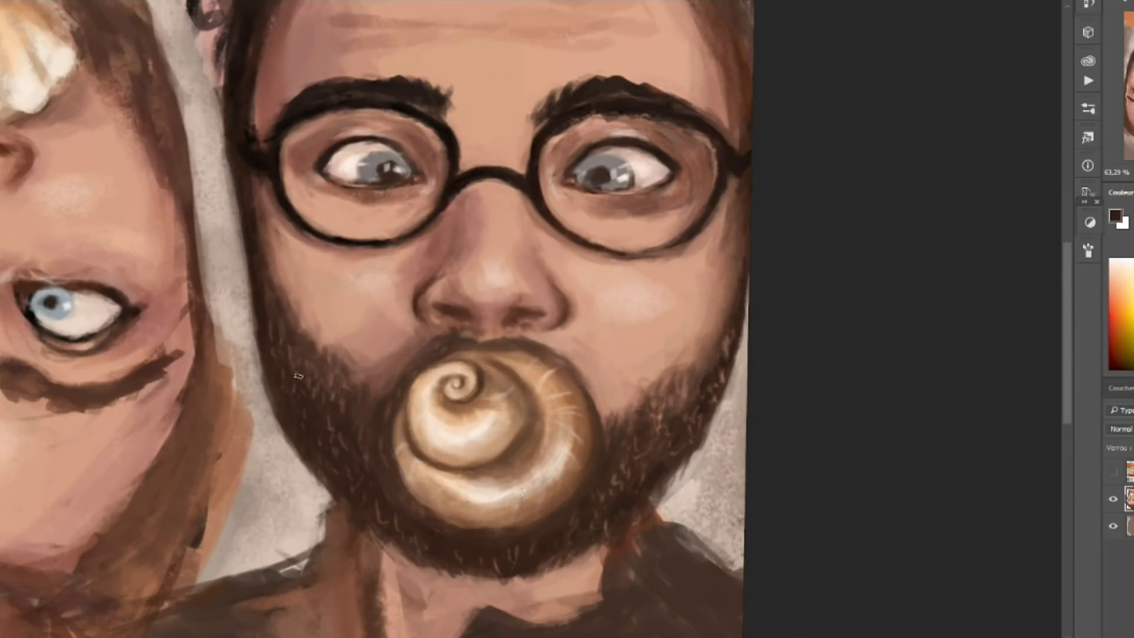
pyautogui.keyDown('alt'); pyautogui.click(443, 243); pyautogui.keyUp('alt')
pyautogui.keyDown('alt'); pyautogui.click(688, 337); pyautogui.keyUp('alt')
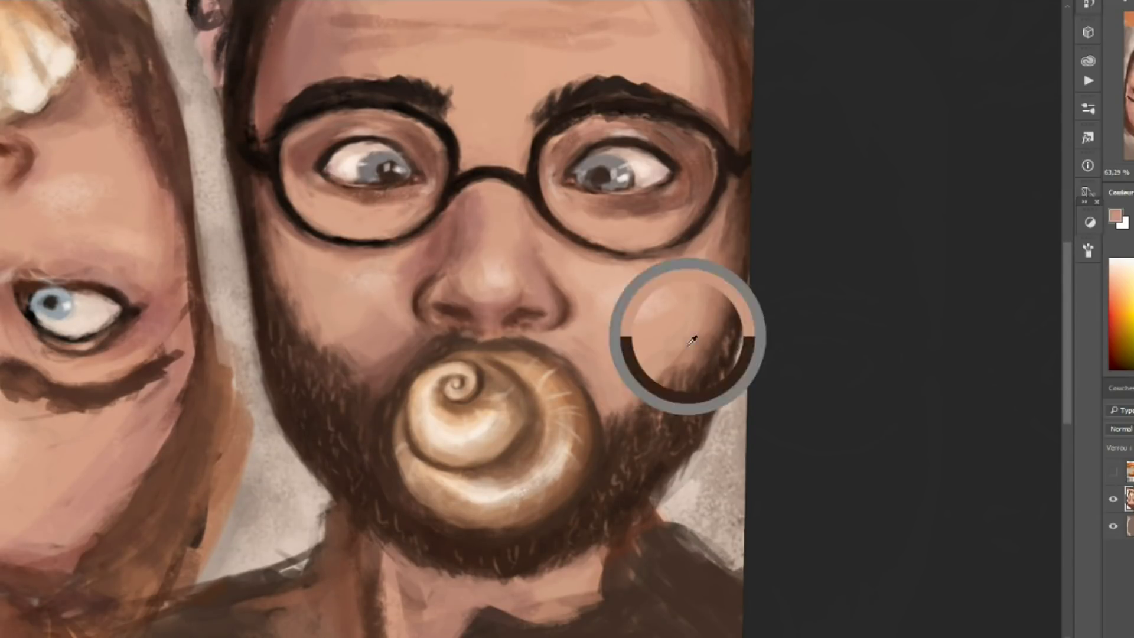
# Refine the man's eyes by shading the whites, sharpening the pupils and darkening the upper eyelids.
pyautogui.scroll(2, 525, 425)
pyautogui.keyDown('alt'); pyautogui.click(450, 297); pyautogui.keyUp('alt')
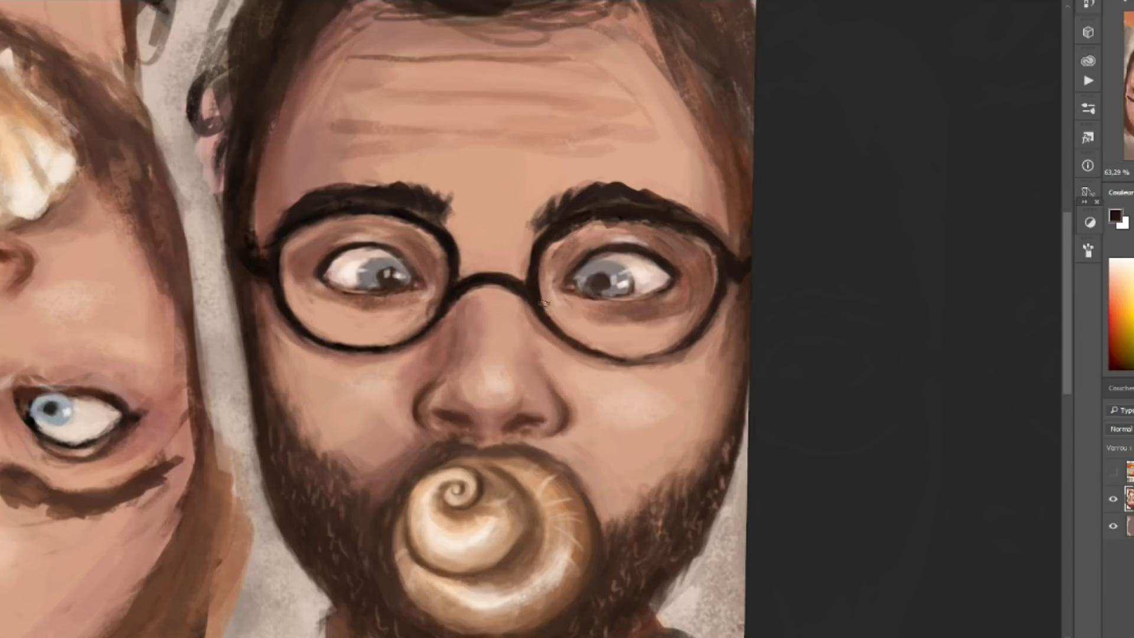
pyautogui.keyDown('alt'); pyautogui.click(346, 273); pyautogui.keyUp('alt')
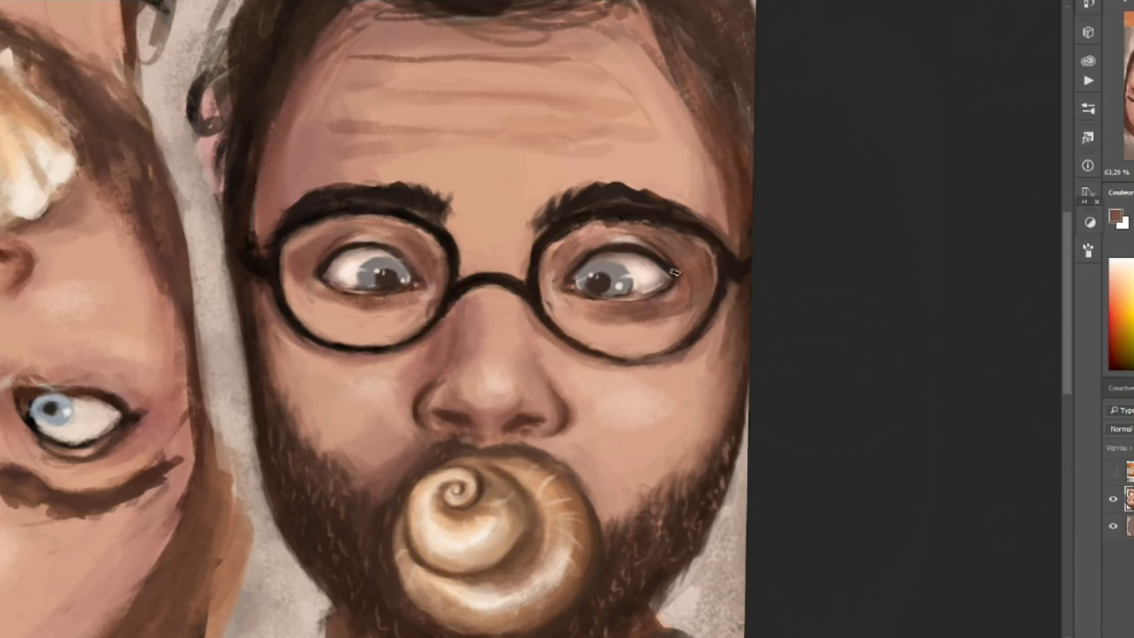
pyautogui.press('d')
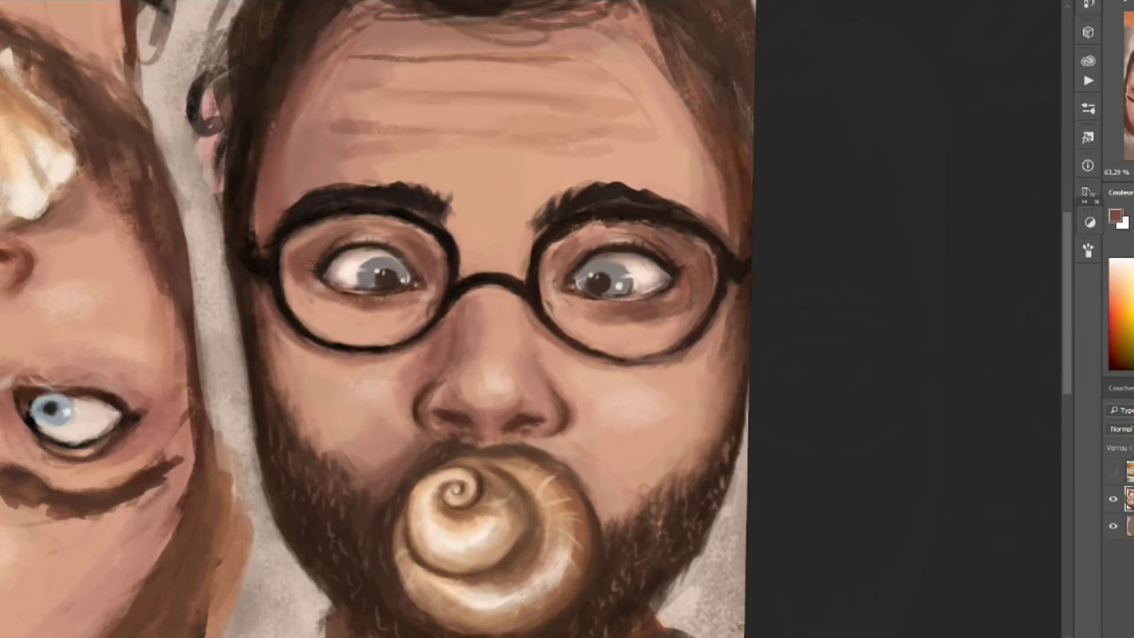
pyautogui.moveTo(312, 262); pyautogui.dragTo(368, 220)
# Add thin light reflections and crisper edges to the rims of the man's glasses.
pyautogui.keyDown('alt'); pyautogui.click(532, 302); pyautogui.keyUp('alt')
pyautogui.keyDown('alt'); pyautogui.click(551, 403); pyautogui.keyUp('alt')
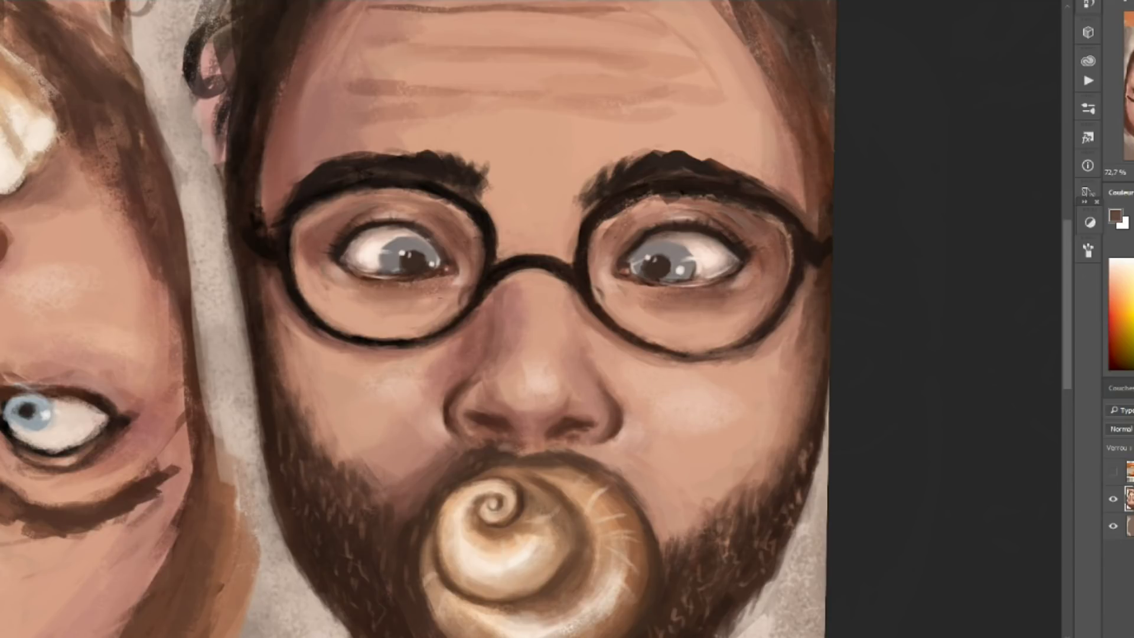
pyautogui.keyDown('alt'); pyautogui.click(631, 228); pyautogui.keyUp('alt')
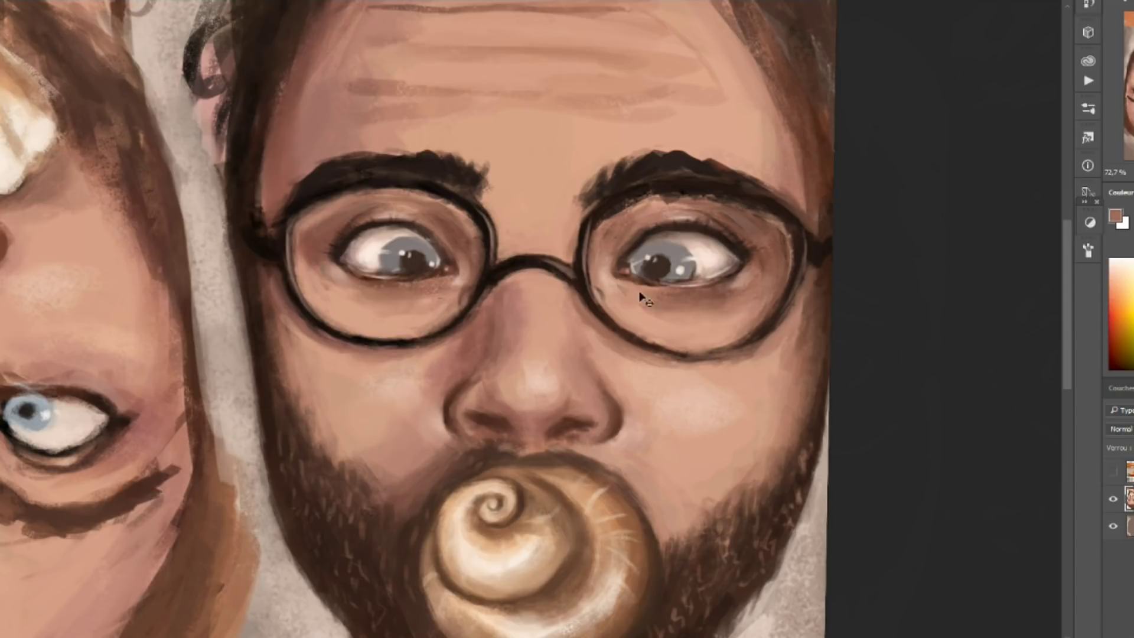
# Paint individual hair strokes along both of the man's eyebrows.
pyautogui.scroll(2, 619, 525)
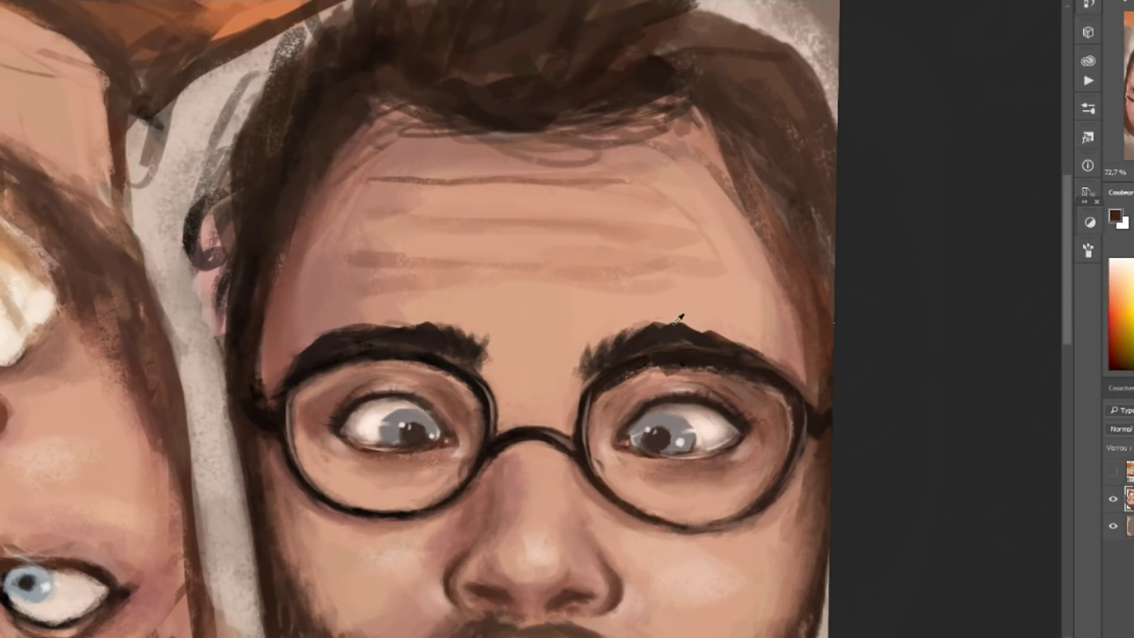
pyautogui.scroll(2, 676, 322)
pyautogui.keyDown('alt'); pyautogui.click(677, 321); pyautogui.keyUp('alt')
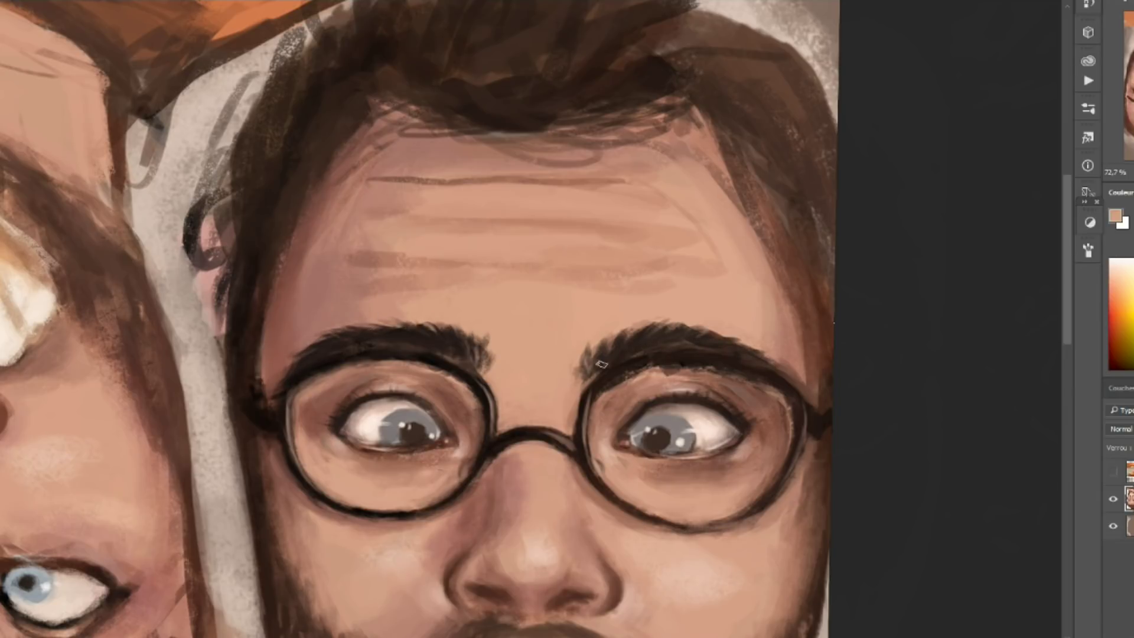
# Add finer hairs along the beard's edges and soften the man's eyelids with sampled skin tones.
pyautogui.scroll(-5, 791, 340)
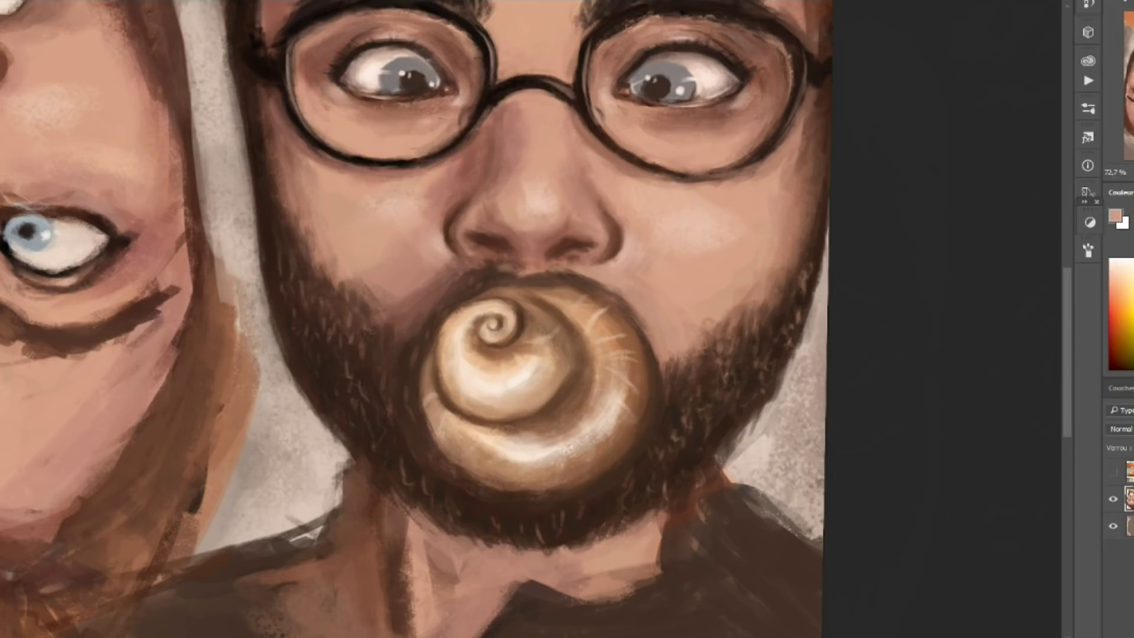
pyautogui.keyDown('alt'); pyautogui.click(769, 378); pyautogui.keyUp('alt')
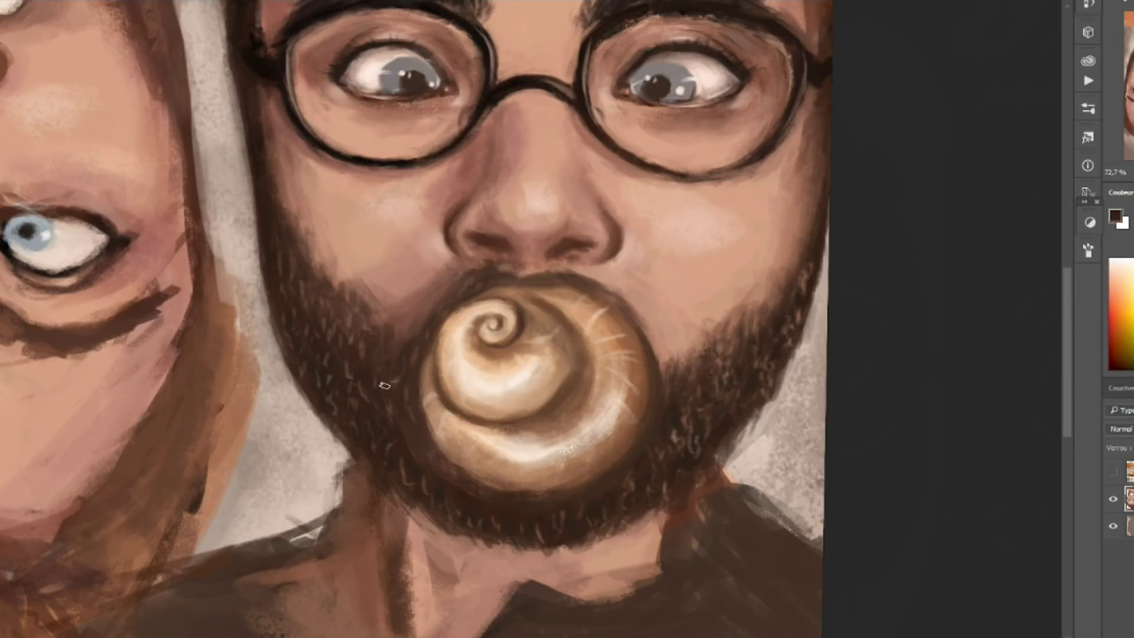
pyautogui.scroll(3, 678, 397)
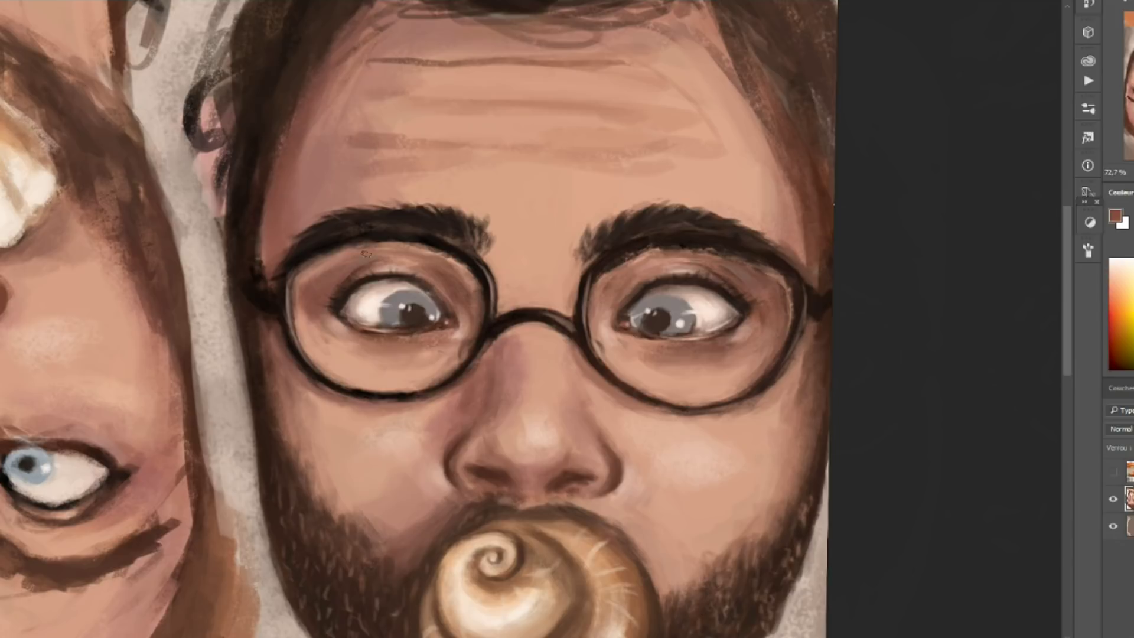
pyautogui.keyDown('alt'); pyautogui.click(333, 302); pyautogui.keyUp('alt')
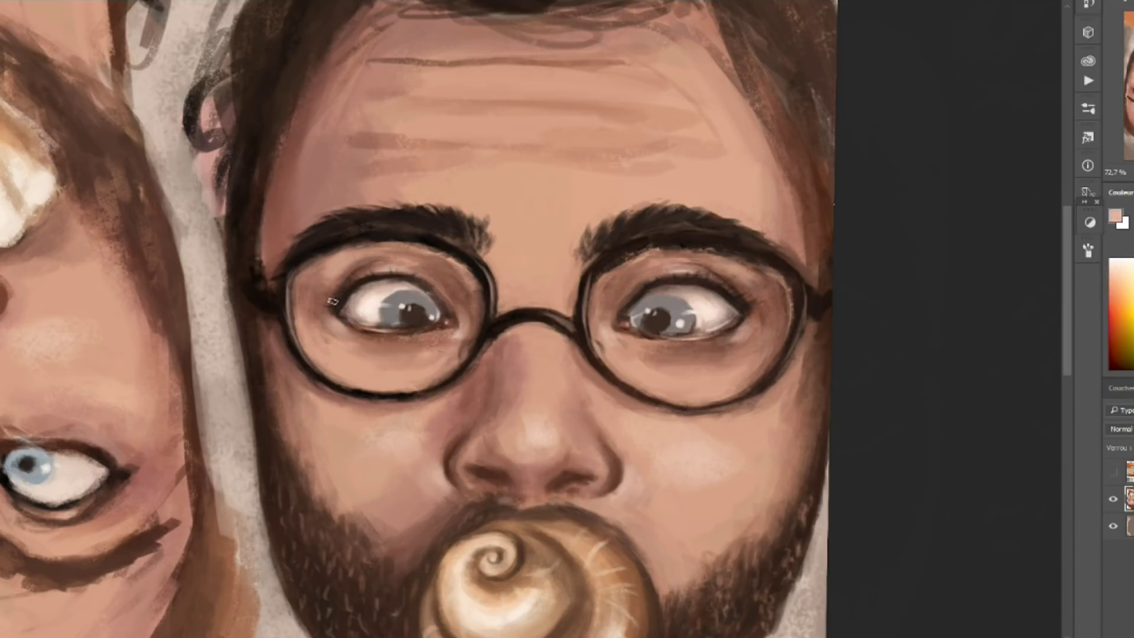
# Define the man's forehead wrinkles with long curved strokes and blend the skin near the hairline.
pyautogui.scroll(2, 531, 319)
pyautogui.moveTo(390, 234); pyautogui.dragTo(650, 237)
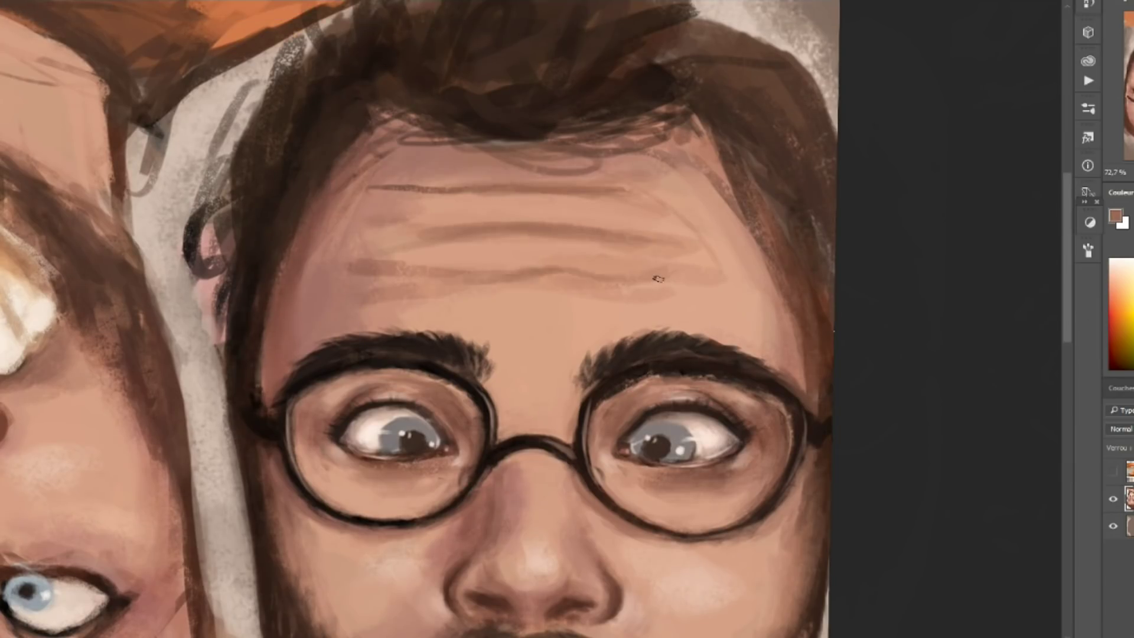
pyautogui.moveTo(348, 272); pyautogui.dragTo(738, 304)
pyautogui.moveTo(626, 154); pyautogui.dragTo(709, 230)
pyautogui.keyDown('alt'); pyautogui.click(574, 247); pyautogui.keyUp('alt')
# Flip the canvas horizontally and paint the man's hairline and hair with textured light and dark strands.
pyautogui.hotkey('ctrl', 'shift', 'h')
pyautogui.keyDown('alt'); pyautogui.click(429, 114); pyautogui.keyUp('alt')
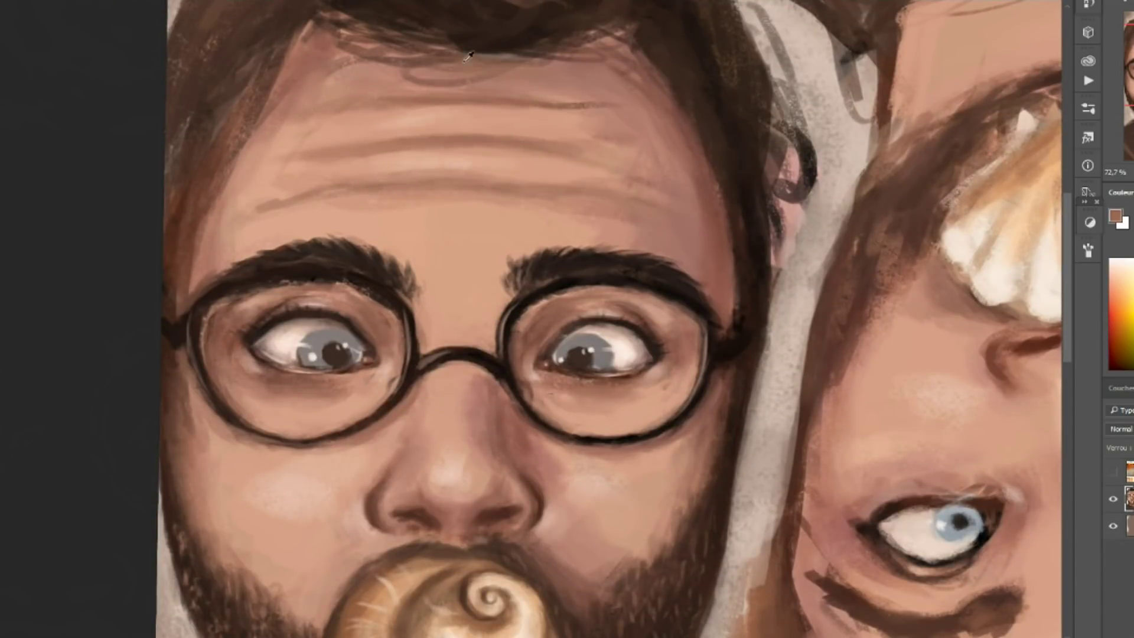
pyautogui.scroll(-3, 248, 328)
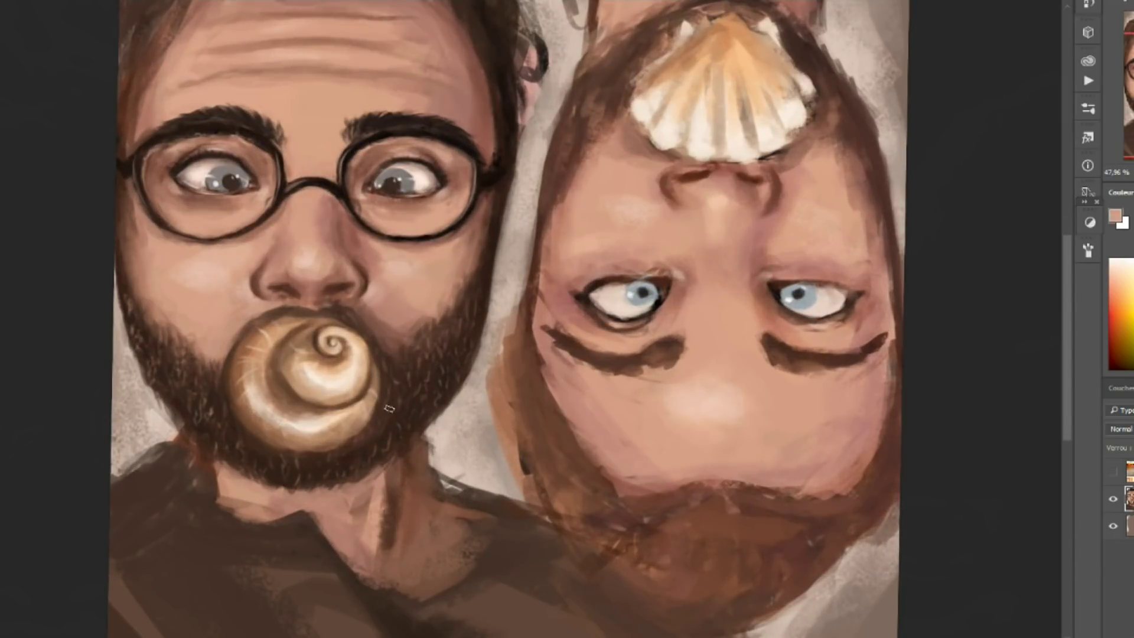
pyautogui.scroll(3, 354, 177)
pyautogui.keyDown('alt'); pyautogui.click(237, 89); pyautogui.keyUp('alt')
pyautogui.moveTo(176, 124); pyautogui.dragTo(195, 83)
pyautogui.moveTo(124, 147); pyautogui.dragTo(325, 47)
pyautogui.moveTo(236, 94); pyautogui.dragTo(339, 116)
pyautogui.keyDown('alt'); pyautogui.click(320, 142); pyautogui.keyUp('alt')
# Block in the man's ear beside the glasses with a sampled reddish-brown skin tone.
pyautogui.moveTo(523, 224)
pyautogui.mouseDown()
pyautogui.moveTo(568, 208)
pyautogui.moveTo(514, 393)
pyautogui.mouseUp()
pyautogui.keyDown('alt'); pyautogui.click(521, 278); pyautogui.keyUp('alt')
pyautogui.moveTo(514, 393); pyautogui.dragTo(499, 448)
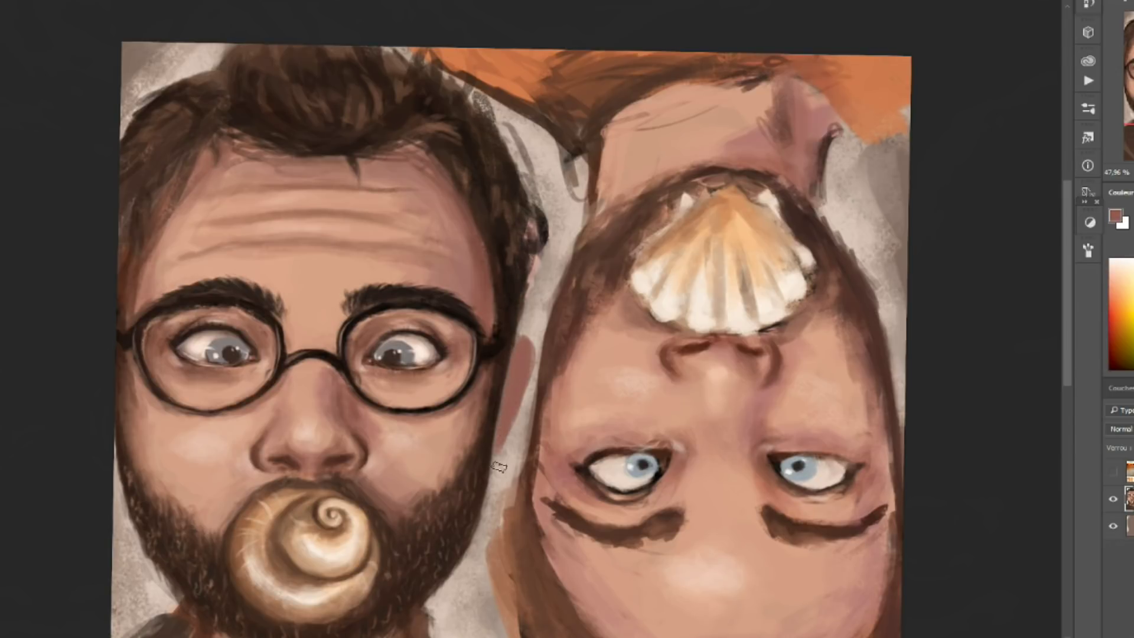
# Flip the canvas vertically and define the ribs and grooves of the scallop shell over the woman's mouth.
pyautogui.hotkey('ctrl', 'shift', 'v')
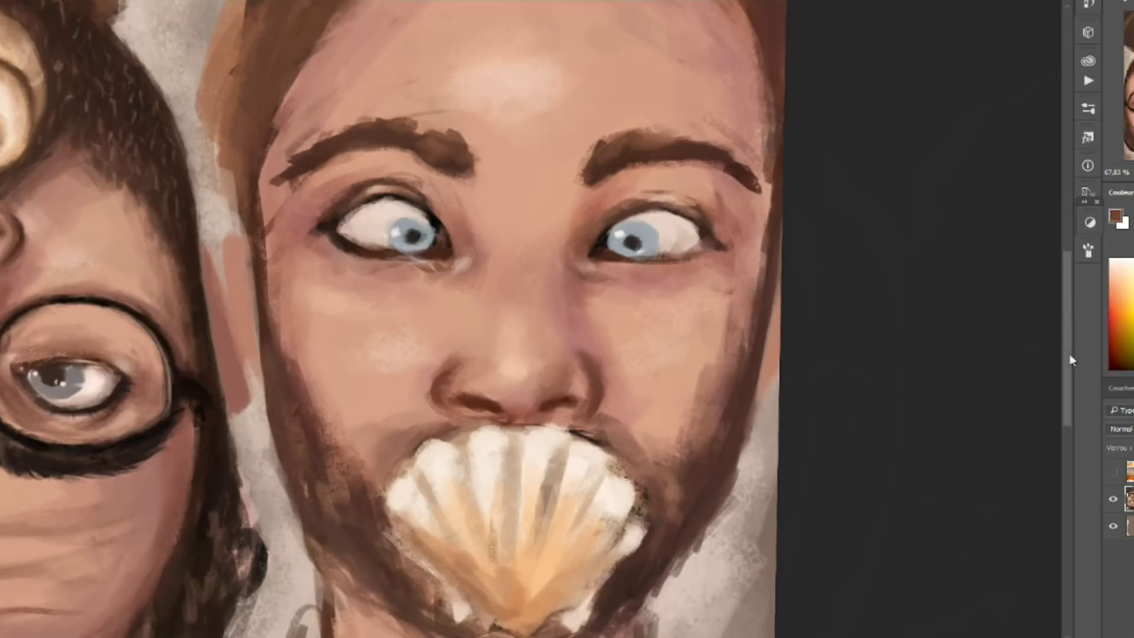
pyautogui.scroll(2, 566, 532)
pyautogui.keyDown('alt'); pyautogui.click(547, 427); pyautogui.keyUp('alt')
pyautogui.moveTo(450, 422)
pyautogui.mouseDown()
pyautogui.moveTo(390, 502)
pyautogui.moveTo(431, 532)
pyautogui.mouseUp()
pyautogui.moveTo(547, 479)
pyautogui.mouseDown()
pyautogui.moveTo(545, 378)
pyautogui.moveTo(552, 464)
pyautogui.mouseUp()
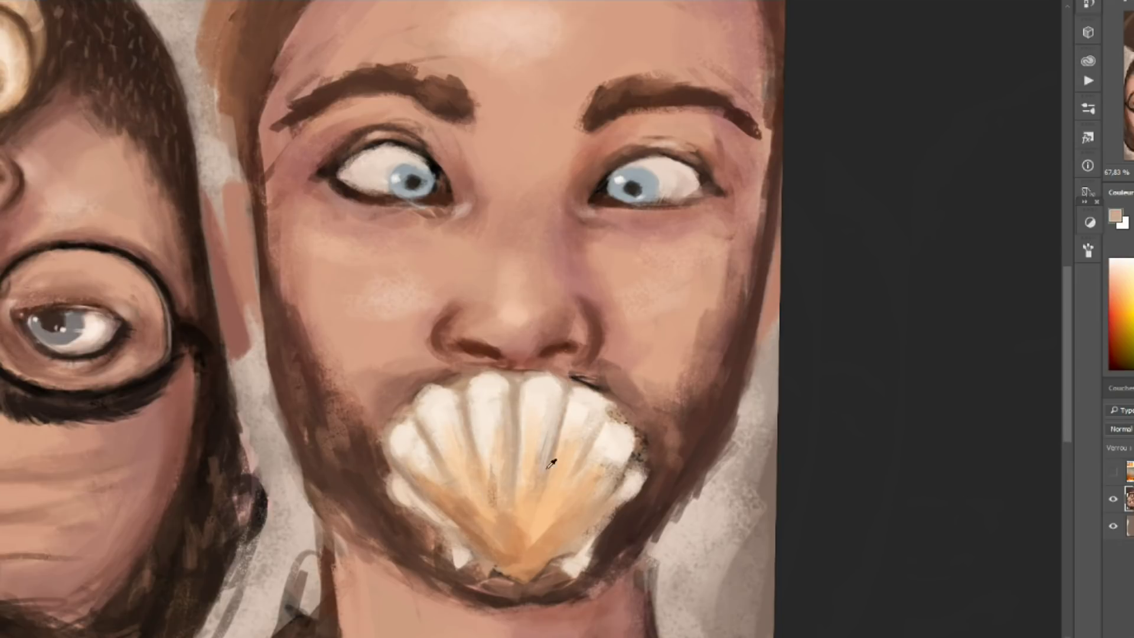
pyautogui.moveTo(585, 390); pyautogui.dragTo(611, 467)
pyautogui.moveTo(614, 426)
pyautogui.mouseDown()
pyautogui.moveTo(647, 511)
pyautogui.moveTo(564, 559)
pyautogui.mouseUp()
# Clean up the scallop shell's sides and paint the small white wings at its base.
pyautogui.keyDown('alt'); pyautogui.click(517, 410); pyautogui.keyUp('alt')
pyautogui.moveTo(481, 540); pyautogui.dragTo(458, 579)
pyautogui.moveTo(401, 479); pyautogui.dragTo(437, 523)
pyautogui.moveTo(644, 499); pyautogui.dragTo(614, 517)
pyautogui.moveTo(594, 544); pyautogui.dragTo(567, 581)
# Sharpen the scallop shell's scalloped top edge, its central grooves and the dark surround at its base.
pyautogui.scroll(2, 558, 563)
pyautogui.moveTo(549, 282)
pyautogui.mouseDown()
pyautogui.moveTo(549, 310)
pyautogui.moveTo(550, 270)
pyautogui.mouseUp()
pyautogui.moveTo(593, 277)
pyautogui.mouseDown()
pyautogui.moveTo(617, 267)
pyautogui.moveTo(683, 275)
pyautogui.mouseUp()
pyautogui.moveTo(531, 267)
pyautogui.mouseDown()
pyautogui.moveTo(500, 292)
pyautogui.moveTo(464, 408)
pyautogui.mouseUp()
pyautogui.moveTo(546, 470)
pyautogui.mouseDown()
pyautogui.moveTo(564, 490)
pyautogui.moveTo(546, 494)
pyautogui.moveTo(673, 455)
pyautogui.moveTo(650, 508)
pyautogui.moveTo(558, 529)
pyautogui.mouseUp()
pyautogui.keyDown('alt'); pyautogui.click(674, 484); pyautogui.keyUp('alt')
pyautogui.moveTo(685, 458); pyautogui.dragTo(646, 494)
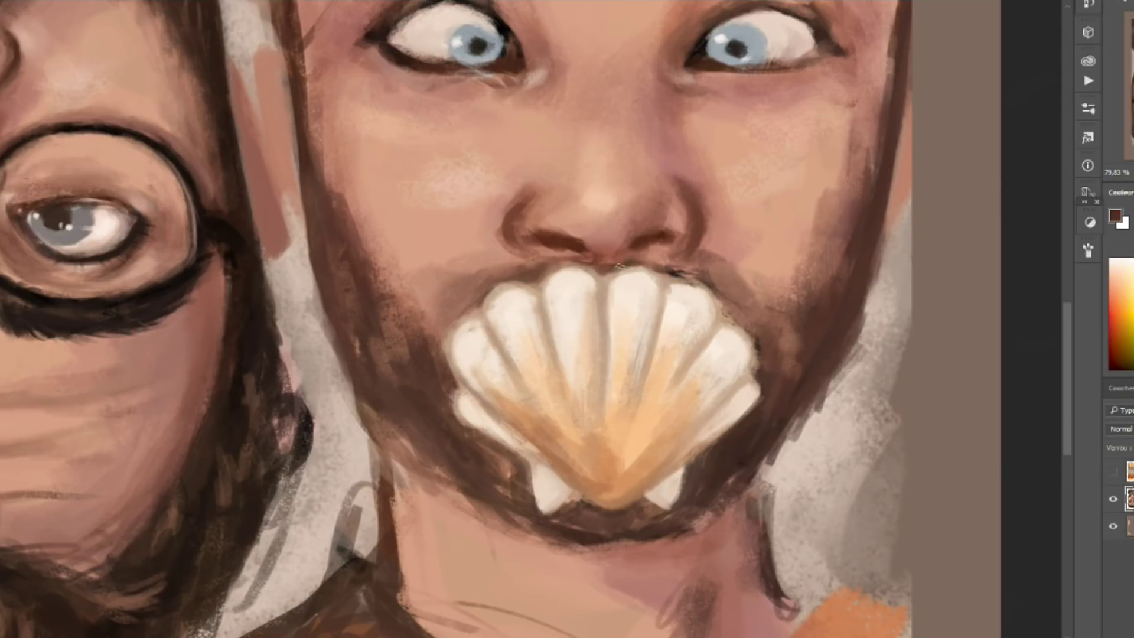
# Blend the skin beside the scallop shell and deepen the orange shading between its ribs.
pyautogui.keyDown('alt'); pyautogui.click(748, 289); pyautogui.keyUp('alt')
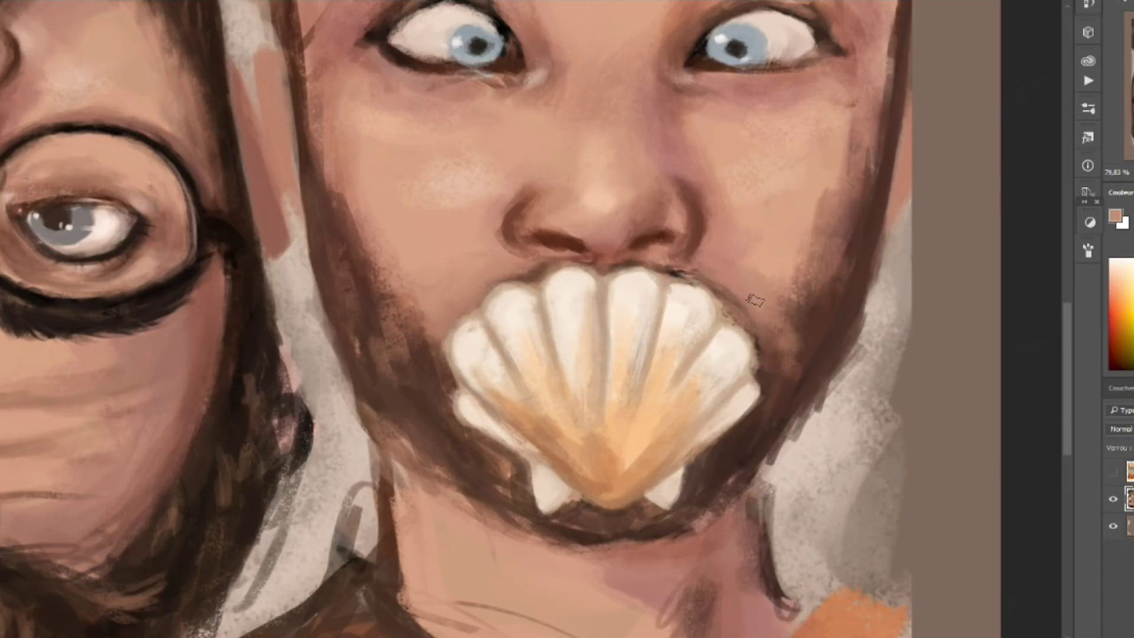
pyautogui.moveTo(680, 372); pyautogui.dragTo(653, 426)
pyautogui.moveTo(570, 375); pyautogui.dragTo(559, 417)
pyautogui.moveTo(591, 463); pyautogui.dragTo(655, 495)
# Smooth the shading on the woman's nose and adjoining cheek with sampled skin tones.
pyautogui.scroll(3, 656, 495)
pyautogui.keyDown('alt'); pyautogui.click(704, 220); pyautogui.keyUp('alt')
pyautogui.keyDown('alt'); pyautogui.click(567, 369); pyautogui.keyUp('alt')
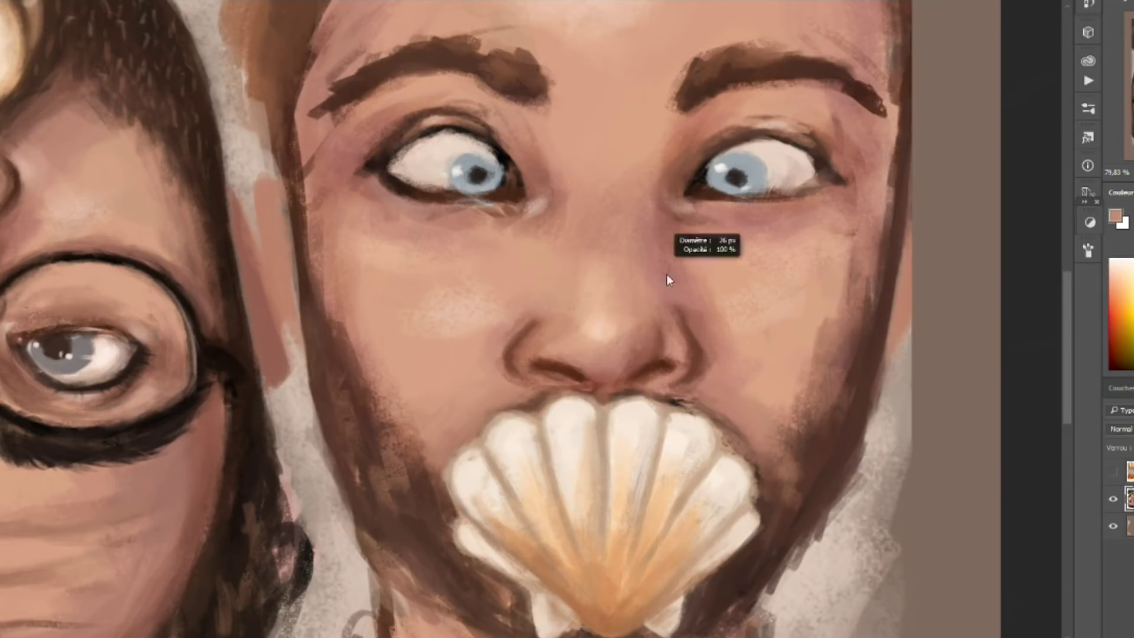
pyautogui.keyDown('alt'); pyautogui.click(717, 357); pyautogui.keyUp('alt')
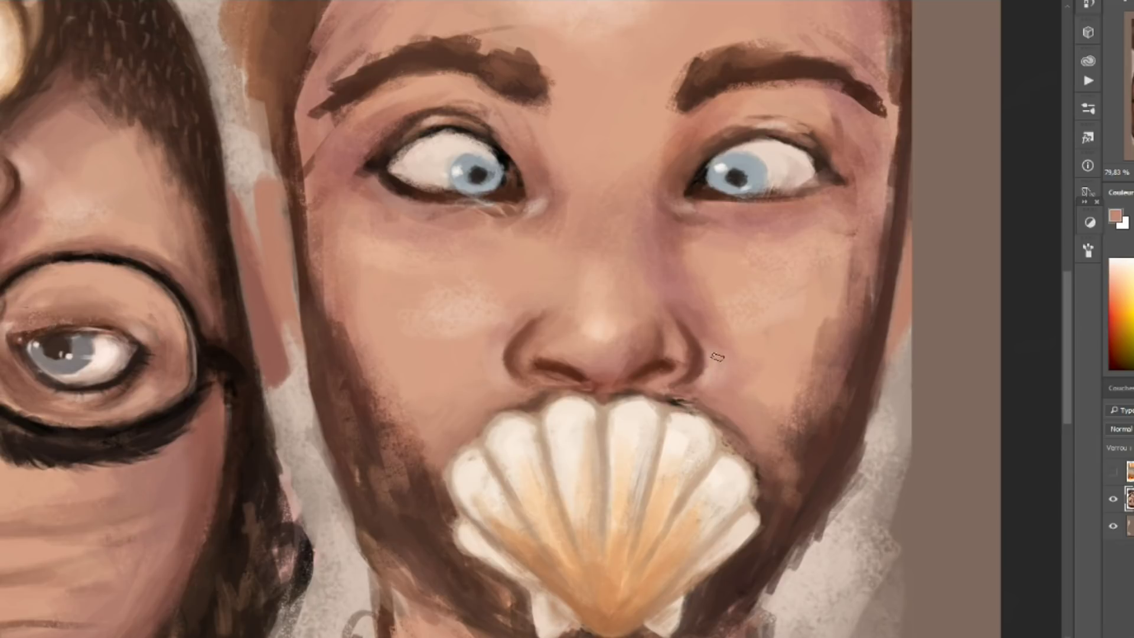
# Flip the canvas horizontally and refine the scallop shell's ribs and the skin around its edge.
pyautogui.hotkey('ctrl', 'shift', 'h')
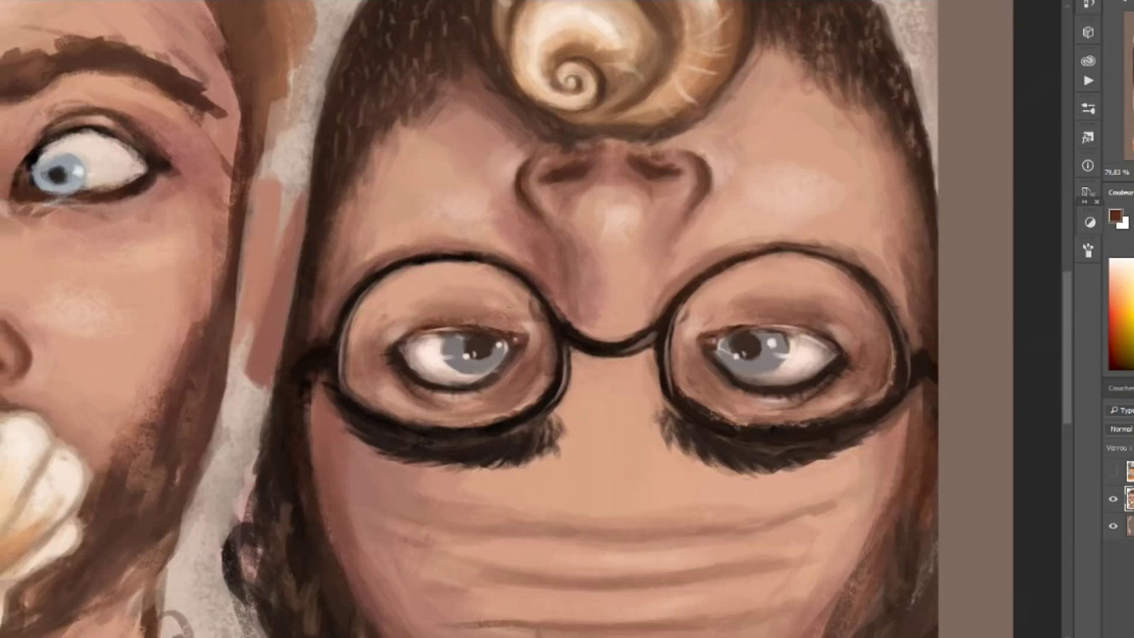
pyautogui.keyDown('alt'); pyautogui.click(448, 392); pyautogui.keyUp('alt')
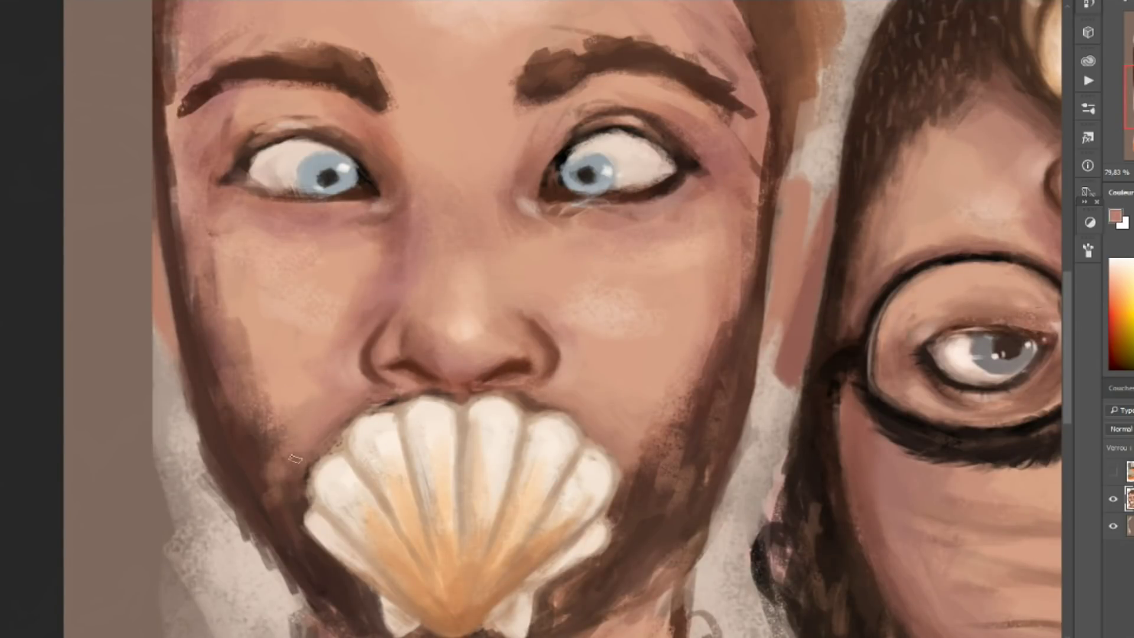
pyautogui.moveTo(504, 504); pyautogui.dragTo(353, 438)
pyautogui.keyDown('alt'); pyautogui.click(366, 530); pyautogui.keyUp('alt')
pyautogui.keyDown('alt'); pyautogui.click(316, 537); pyautogui.keyUp('alt')
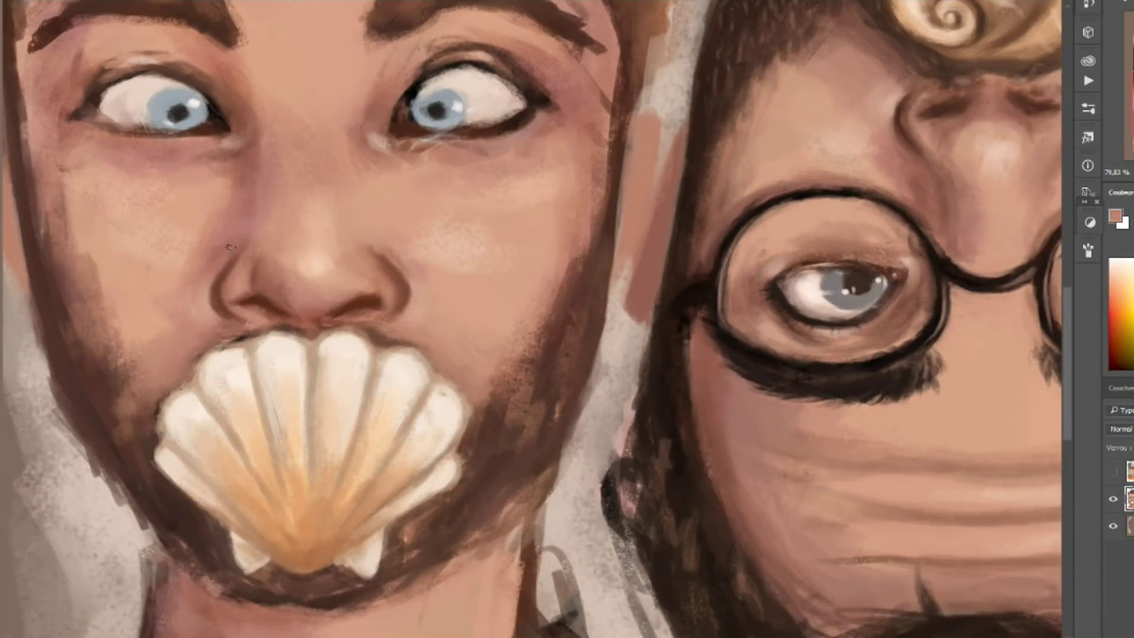
# Draw thin curved brown growth lines across the ribs of the scallop shell.
pyautogui.hscroll(-5, 422, 305)
pyautogui.keyDown('alt'); pyautogui.click(555, 569); pyautogui.keyUp('alt')
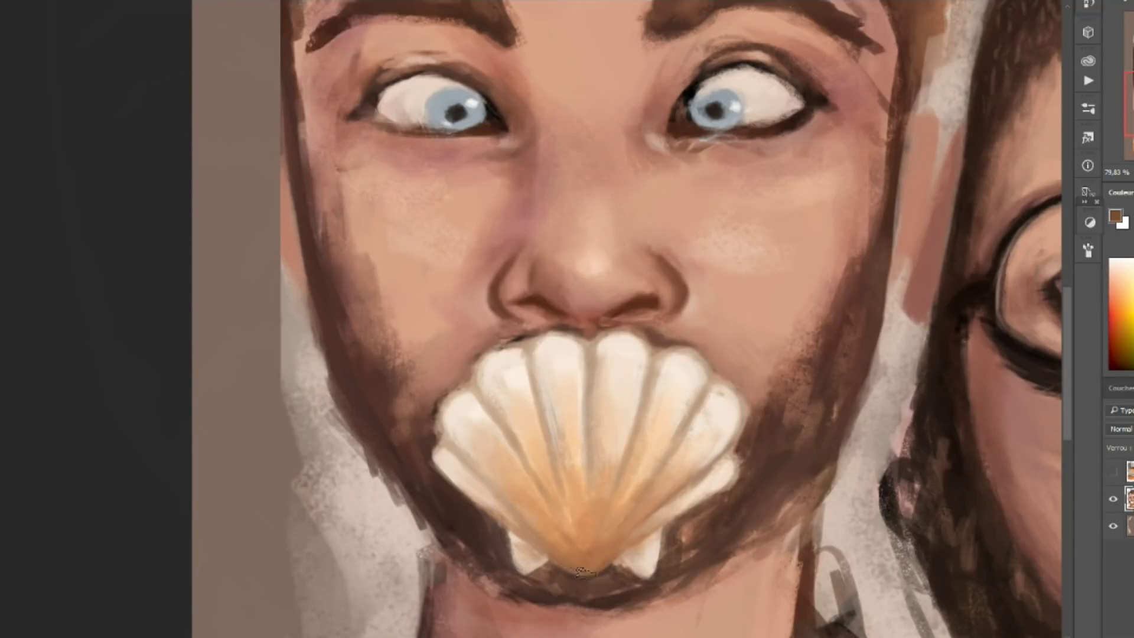
pyautogui.press('r')
pyautogui.moveTo(550, 431); pyautogui.dragTo(614, 467)
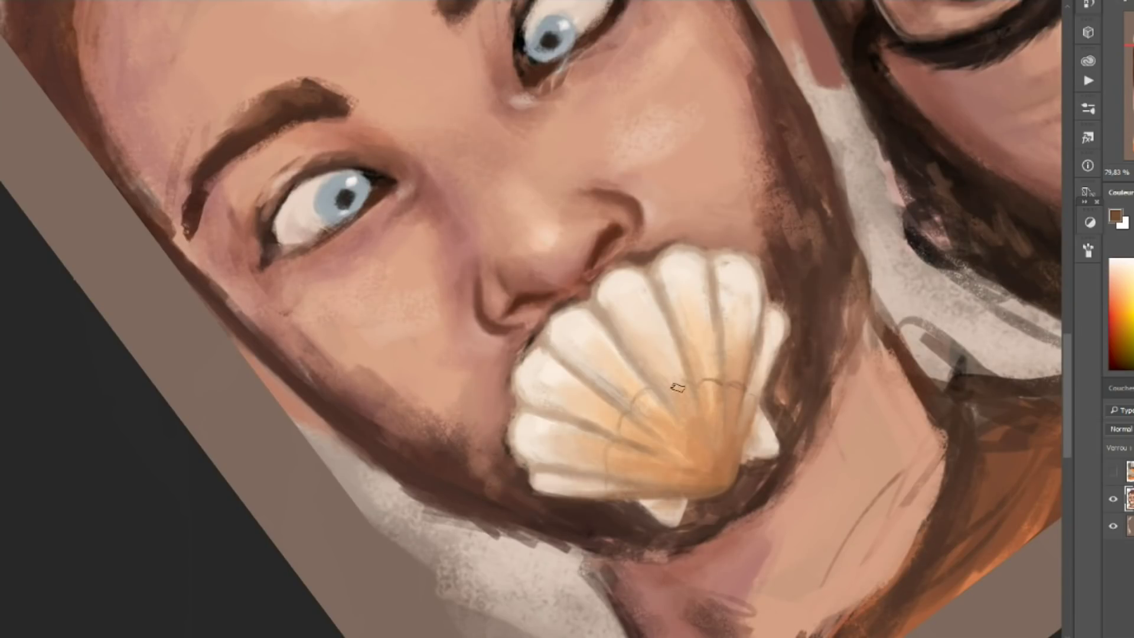
pyautogui.moveTo(678, 387)
pyautogui.mouseDown()
pyautogui.moveTo(567, 443)
pyautogui.moveTo(582, 329)
pyautogui.moveTo(687, 478)
pyautogui.mouseUp()
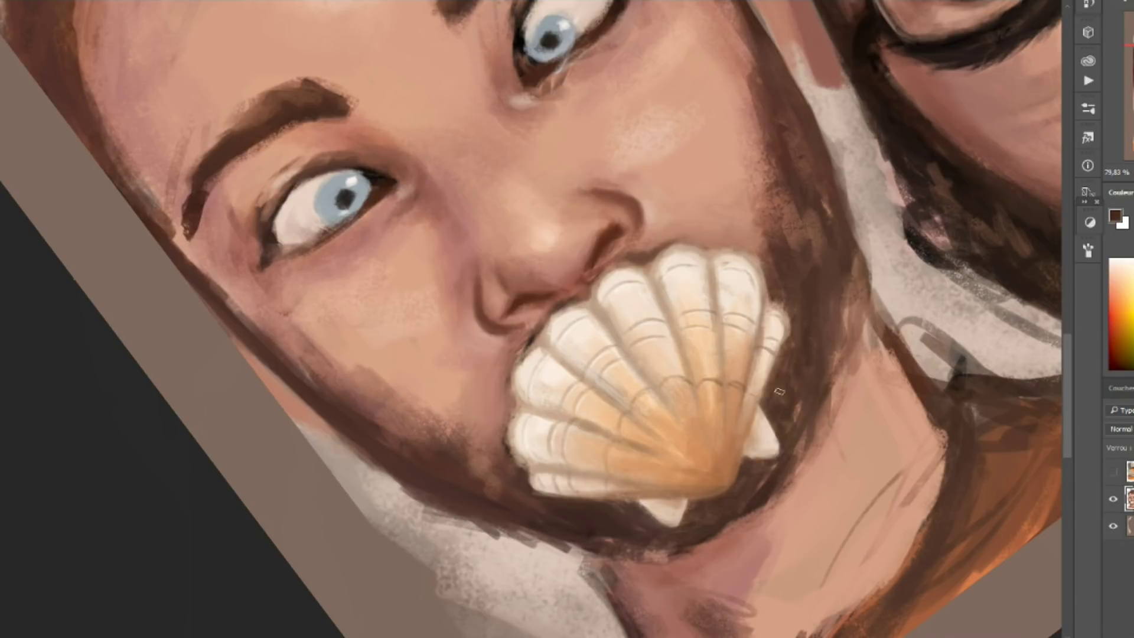
# Paint short skin-toned hair strokes through the beard along the jaw beside and below the scallop shell.
pyautogui.keyDown('alt'); pyautogui.click(371, 378); pyautogui.keyUp('alt')
pyautogui.moveTo(371, 378)
pyautogui.mouseDown()
pyautogui.moveTo(733, 434)
pyautogui.moveTo(597, 466)
pyautogui.mouseUp()
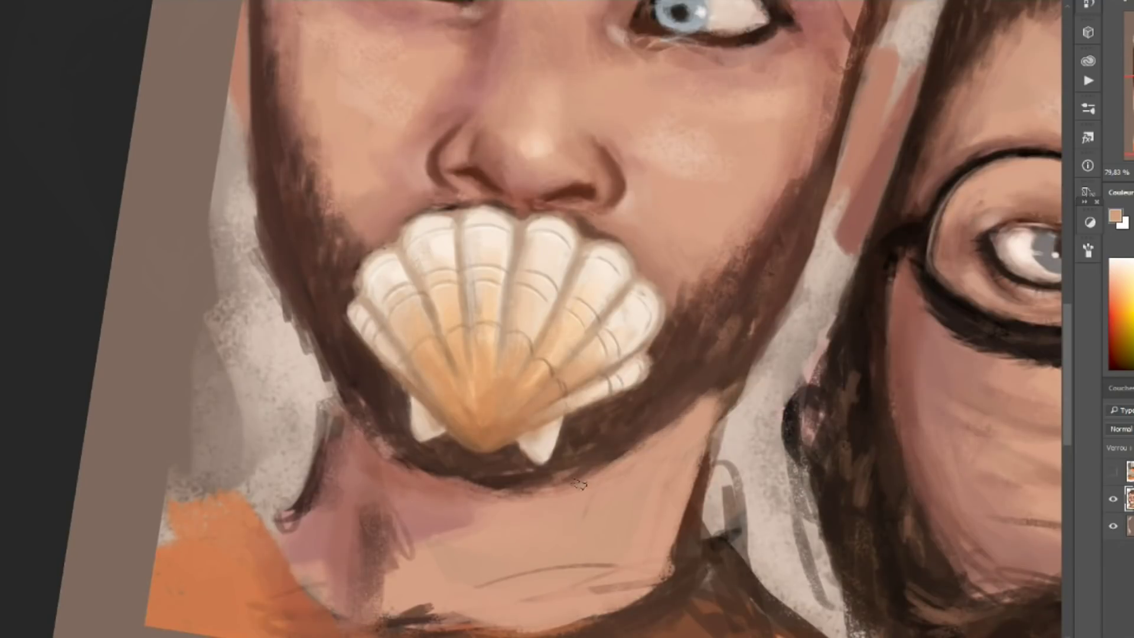
pyautogui.moveTo(714, 449); pyautogui.dragTo(768, 254)
pyautogui.keyDown('alt'); pyautogui.click(774, 331); pyautogui.keyUp('alt')
pyautogui.moveTo(780, 307); pyautogui.dragTo(762, 361)
pyautogui.moveTo(674, 355); pyautogui.dragTo(739, 294)
pyautogui.moveTo(786, 187); pyautogui.dragTo(768, 272)
pyautogui.moveTo(691, 337)
pyautogui.mouseDown()
pyautogui.moveTo(665, 375)
pyautogui.moveTo(591, 431)
pyautogui.mouseUp()
pyautogui.moveTo(771, 271); pyautogui.dragTo(712, 369)
pyautogui.moveTo(579, 419); pyautogui.dragTo(509, 461)
pyautogui.moveTo(390, 395); pyautogui.dragTo(360, 372)
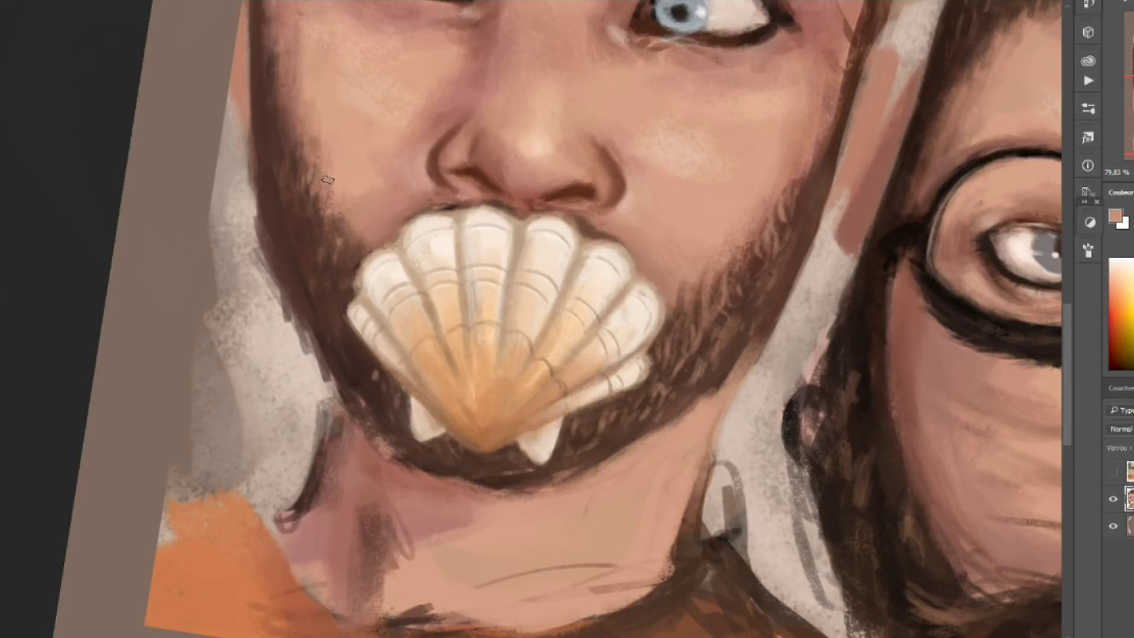
# Texture the beard on the other cheek with fine strokes and soften its edges along the jaw and sideburns.
pyautogui.keyDown('alt'); pyautogui.click(636, 533); pyautogui.keyUp('alt')
pyautogui.moveTo(637, 421)
pyautogui.mouseDown()
pyautogui.moveTo(637, 534)
pyautogui.moveTo(697, 466)
pyautogui.mouseUp()
pyautogui.moveTo(293, 354); pyautogui.dragTo(307, 398)
pyautogui.keyDown('alt'); pyautogui.click(319, 354); pyautogui.keyUp('alt')
pyautogui.moveTo(260, 337); pyautogui.dragTo(325, 490)
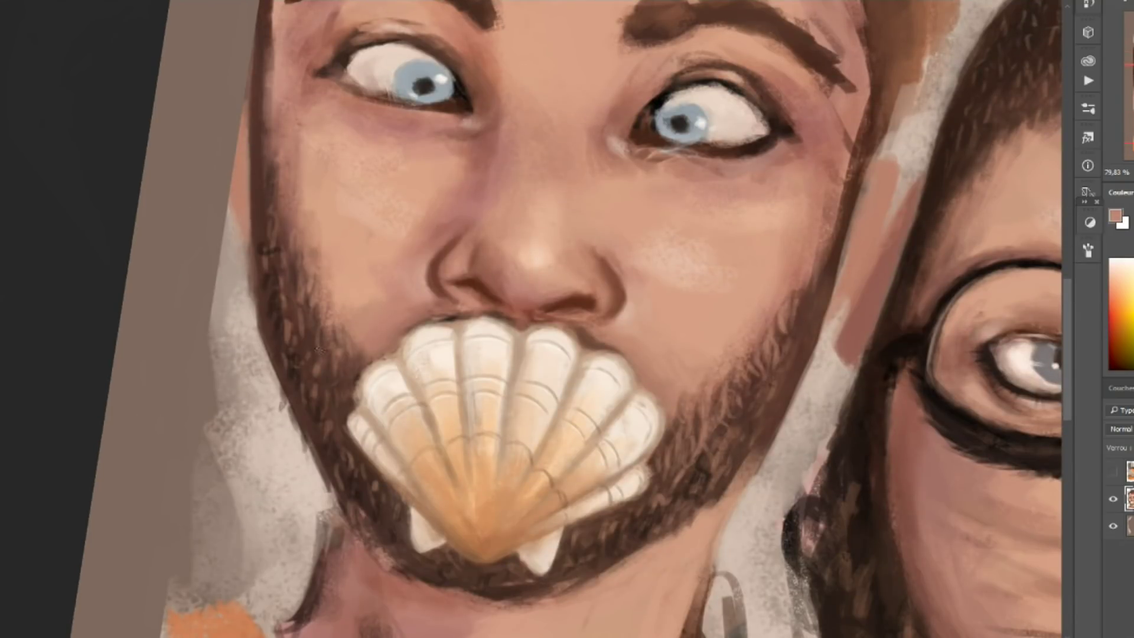
pyautogui.moveTo(844, 189); pyautogui.dragTo(800, 348)
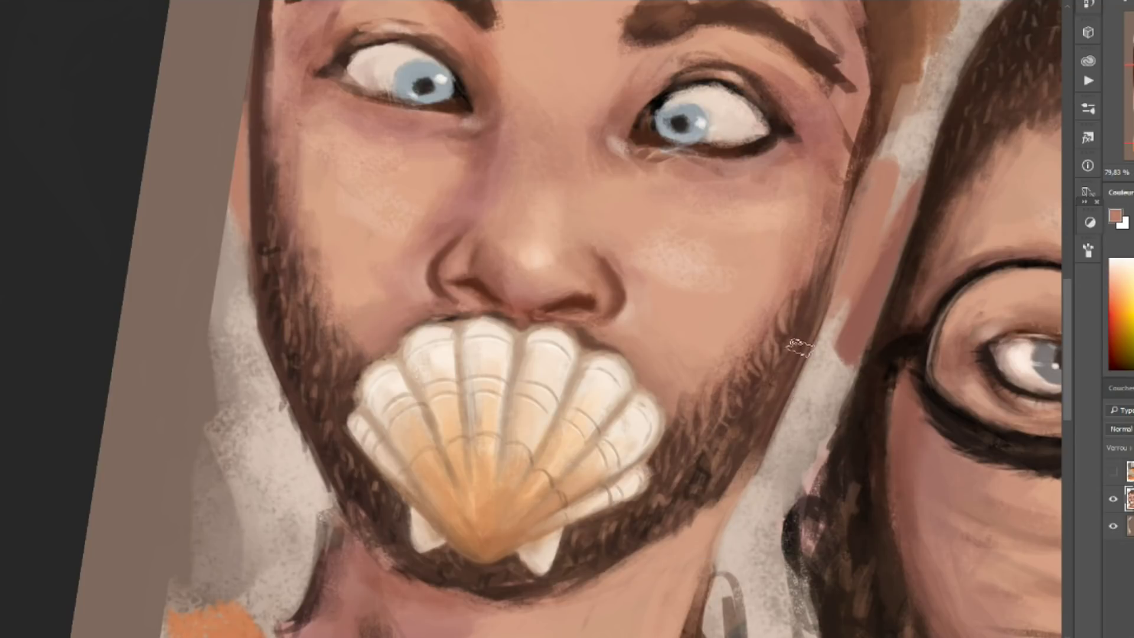
pyautogui.moveTo(792, 395); pyautogui.dragTo(768, 484)
pyautogui.moveTo(349, 517); pyautogui.dragTo(302, 632)
pyautogui.moveTo(275, 106); pyautogui.dragTo(248, 249)
# Define both eyebrows with fine hair strokes and tint the inner eye corners reddish.
pyautogui.scroll(3, 260, 248)
pyautogui.moveTo(623, 222)
pyautogui.mouseDown()
pyautogui.moveTo(673, 198)
pyautogui.moveTo(815, 260)
pyautogui.mouseUp()
pyautogui.moveTo(496, 201); pyautogui.dragTo(355, 187)
pyautogui.moveTo(349, 236)
pyautogui.mouseDown()
pyautogui.moveTo(402, 219)
pyautogui.moveTo(467, 254)
pyautogui.mouseUp()
pyautogui.moveTo(662, 260)
pyautogui.mouseDown()
pyautogui.moveTo(769, 242)
pyautogui.moveTo(679, 253)
pyautogui.mouseUp()
pyautogui.moveTo(738, 276); pyautogui.dragTo(712, 272)
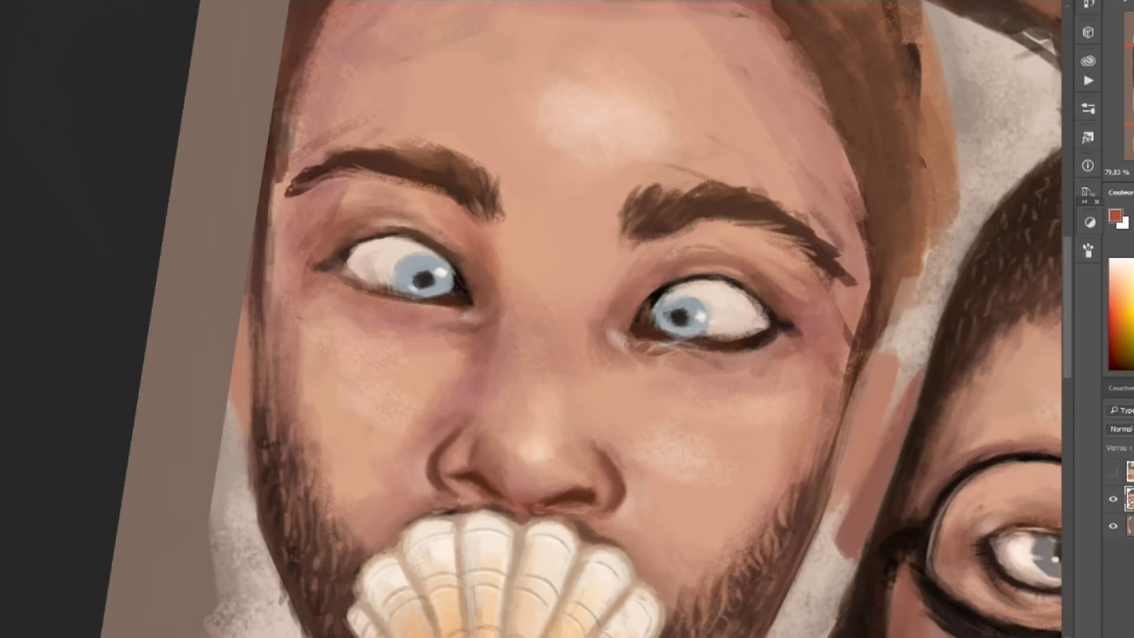
pyautogui.moveTo(643, 329); pyautogui.dragTo(738, 254)
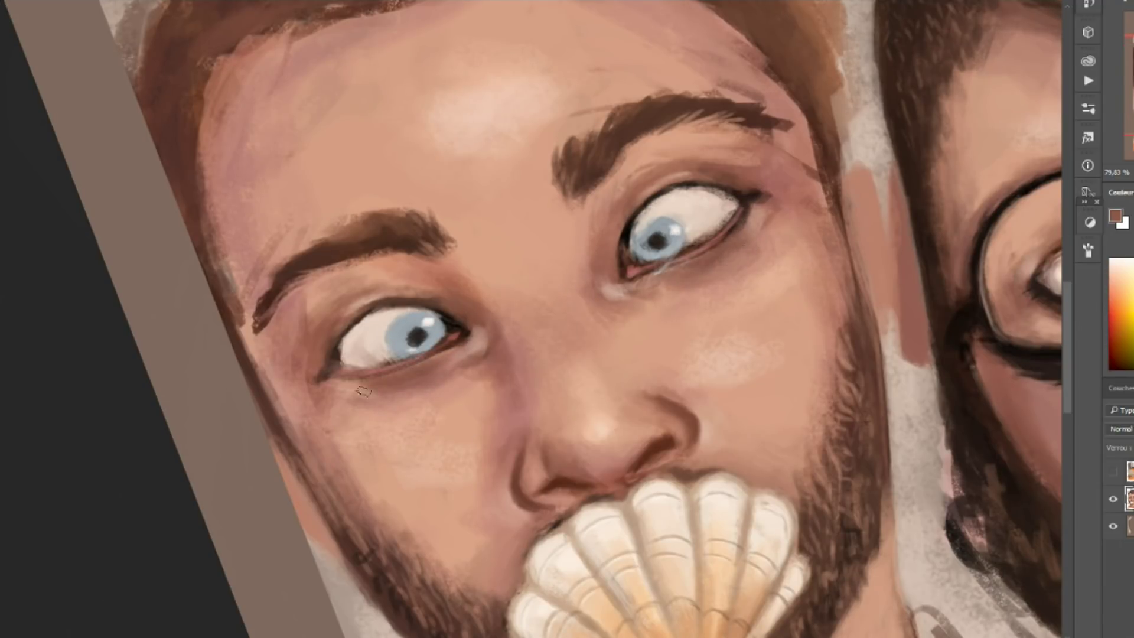
# Darken the lash lines of both blue eyes and shade the surrounding lids with sampled tones.
pyautogui.scroll(-1, 722, 271)
pyautogui.hscroll(3, 679, 236)
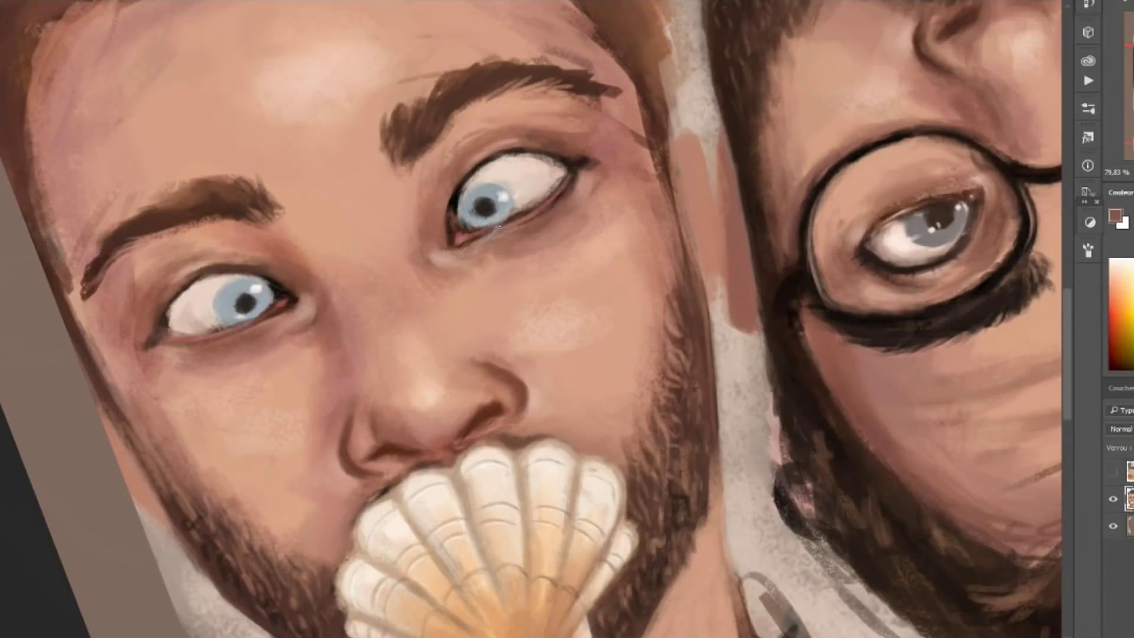
pyautogui.keyDown('alt'); pyautogui.click(204, 314); pyautogui.keyUp('alt')
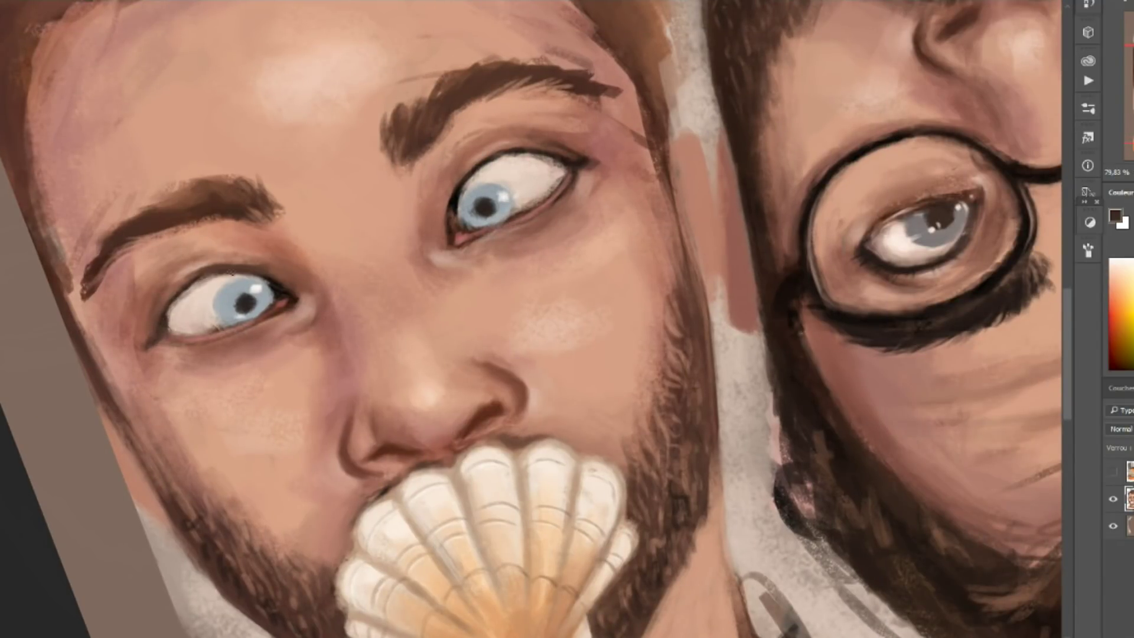
pyautogui.moveTo(177, 301); pyautogui.dragTo(260, 292)
pyautogui.keyDown('alt'); pyautogui.click(484, 175); pyautogui.keyUp('alt')
pyautogui.moveTo(503, 166)
pyautogui.mouseDown()
pyautogui.moveTo(562, 152)
pyautogui.moveTo(693, 244)
pyautogui.mouseUp()
pyautogui.keyDown('alt'); pyautogui.click(759, 262); pyautogui.keyUp('alt')
pyautogui.moveTo(341, 294)
pyautogui.mouseDown()
pyautogui.moveTo(355, 273)
pyautogui.moveTo(407, 269)
pyautogui.moveTo(383, 258)
pyautogui.moveTo(413, 273)
pyautogui.mouseUp()
pyautogui.keyDown('alt'); pyautogui.click(733, 275); pyautogui.keyUp('alt')
pyautogui.keyDown('alt'); pyautogui.click(762, 297); pyautogui.keyUp('alt')
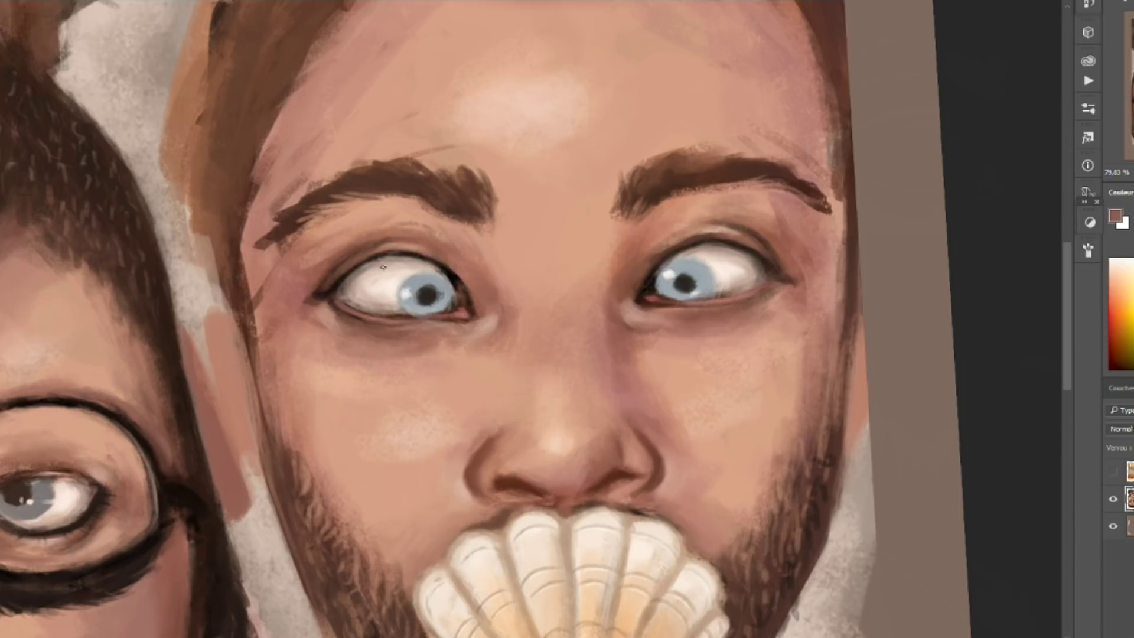
# Add small white highlights to both blue irises and the eye whites.
pyautogui.keyDown('alt'); pyautogui.click(706, 288); pyautogui.keyUp('alt')
pyautogui.scroll(2, 706, 288)
pyautogui.moveTo(711, 293); pyautogui.dragTo(971, 304)
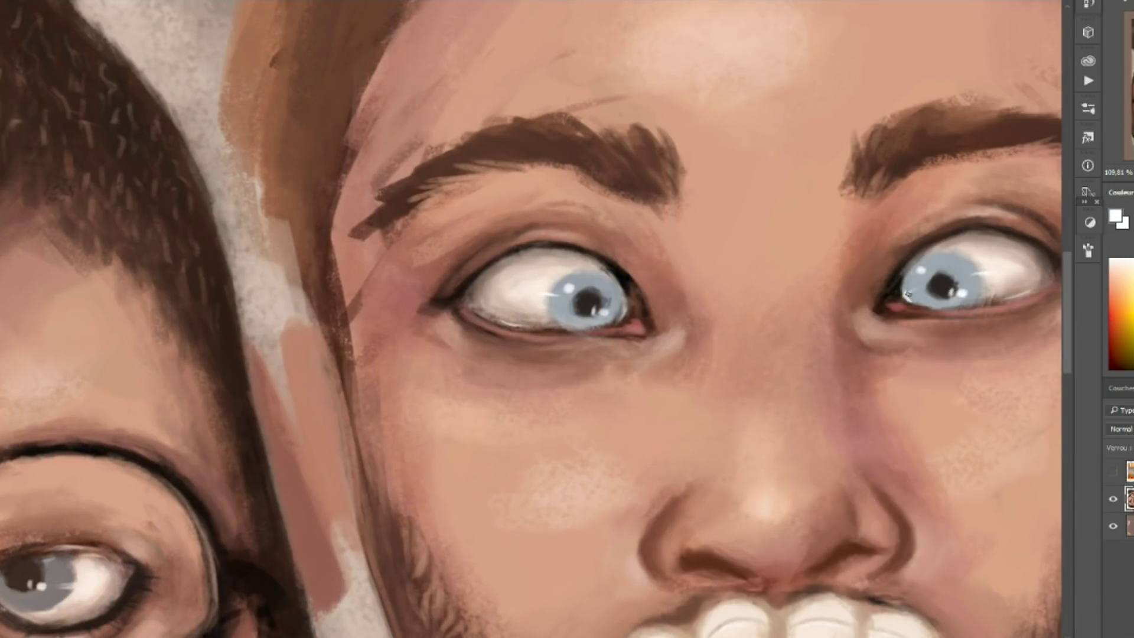
pyautogui.moveTo(766, 297); pyautogui.dragTo(548, 296)
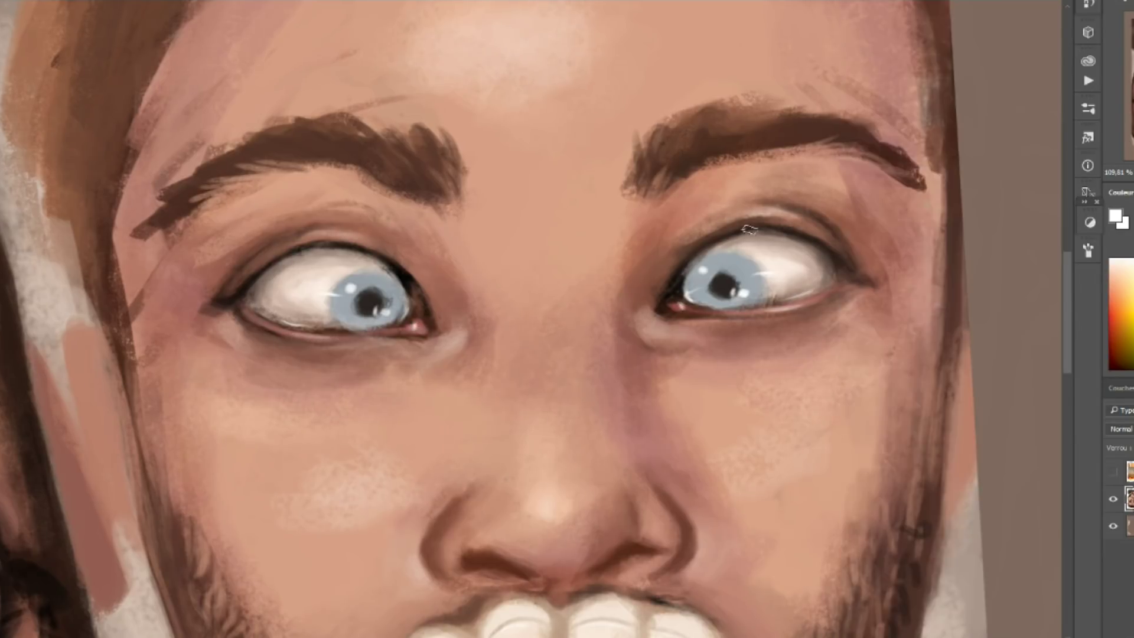
# Lighten the lids beneath both eyebrows with pale peach and refine the irises and pupils.
pyautogui.keyDown('alt'); pyautogui.click(380, 273); pyautogui.keyUp('alt')
pyautogui.keyDown('alt'); pyautogui.click(372, 272); pyautogui.keyUp('alt')
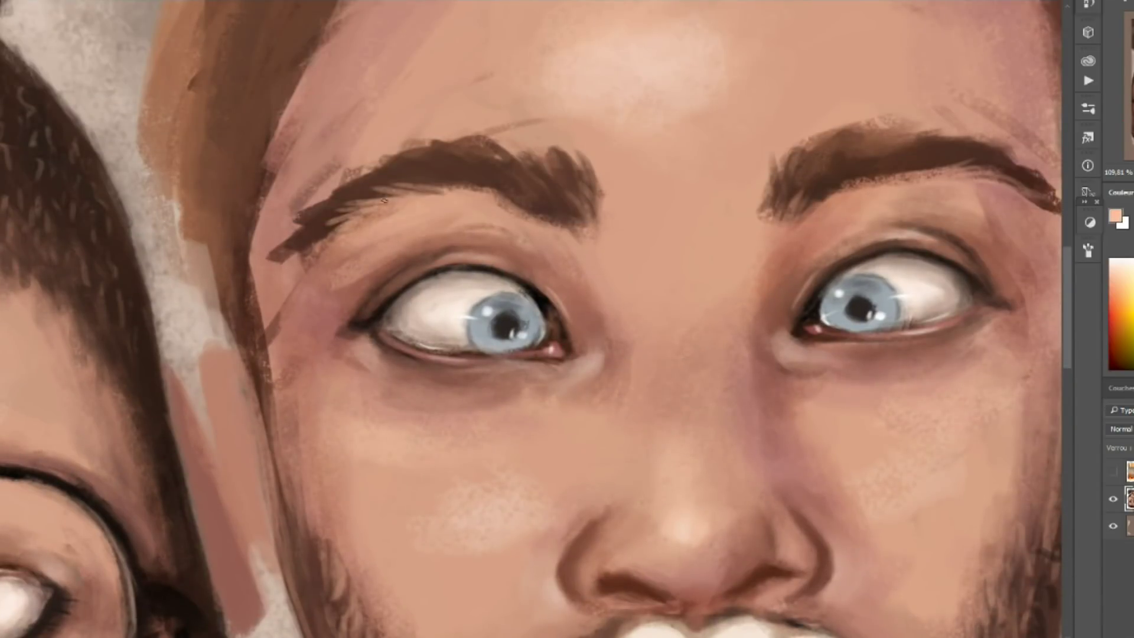
pyautogui.moveTo(384, 200); pyautogui.dragTo(395, 225)
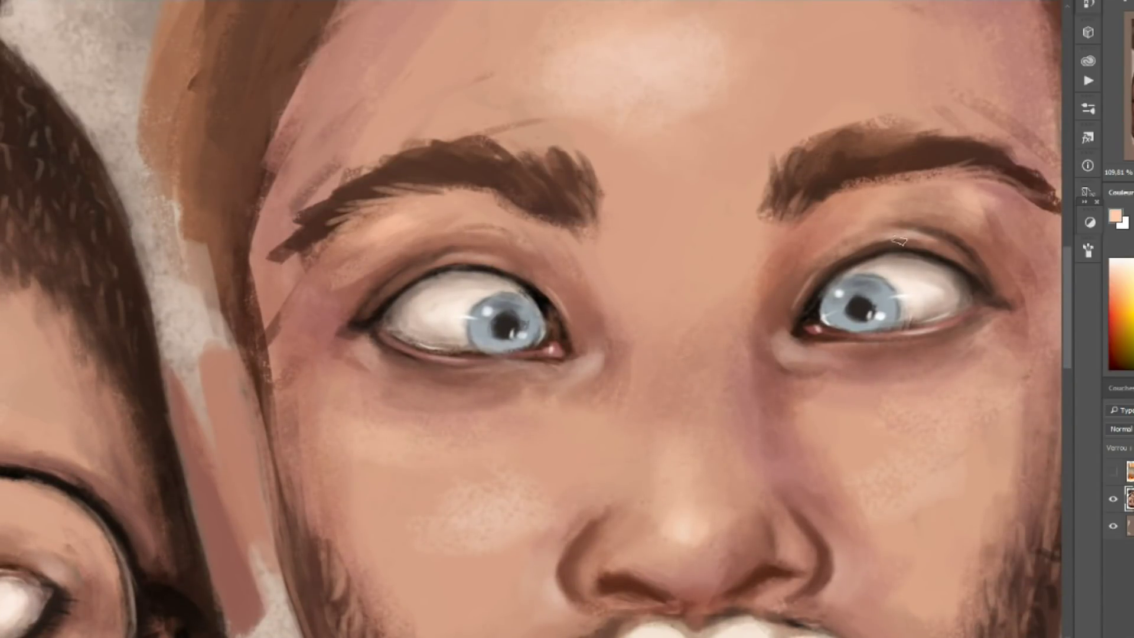
pyautogui.keyDown('alt'); pyautogui.click(859, 198); pyautogui.keyUp('alt')
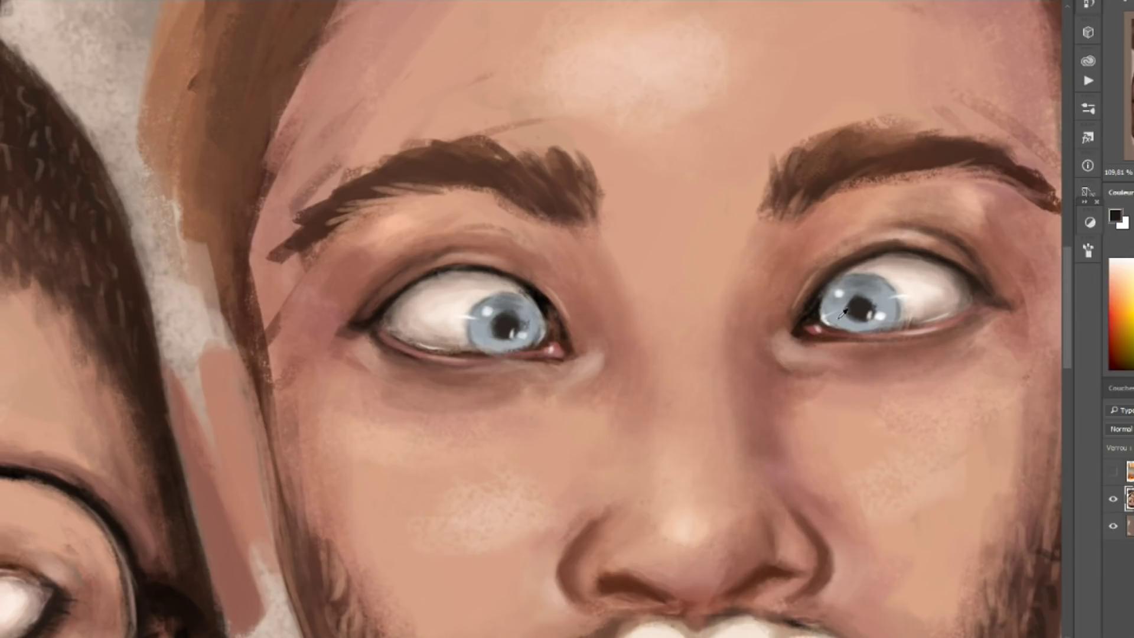
# Paint both ears of the man with the scallop shell in skin tones and shade their inner folds.
pyautogui.scroll(-5, 843, 313)
pyautogui.keyDown('alt'); pyautogui.click(700, 372); pyautogui.keyUp('alt')
pyautogui.moveTo(845, 290); pyautogui.dragTo(848, 372)
pyautogui.moveTo(860, 265); pyautogui.dragTo(851, 381)
pyautogui.moveTo(834, 420); pyautogui.dragTo(839, 384)
pyautogui.moveTo(869, 246); pyautogui.dragTo(854, 275)
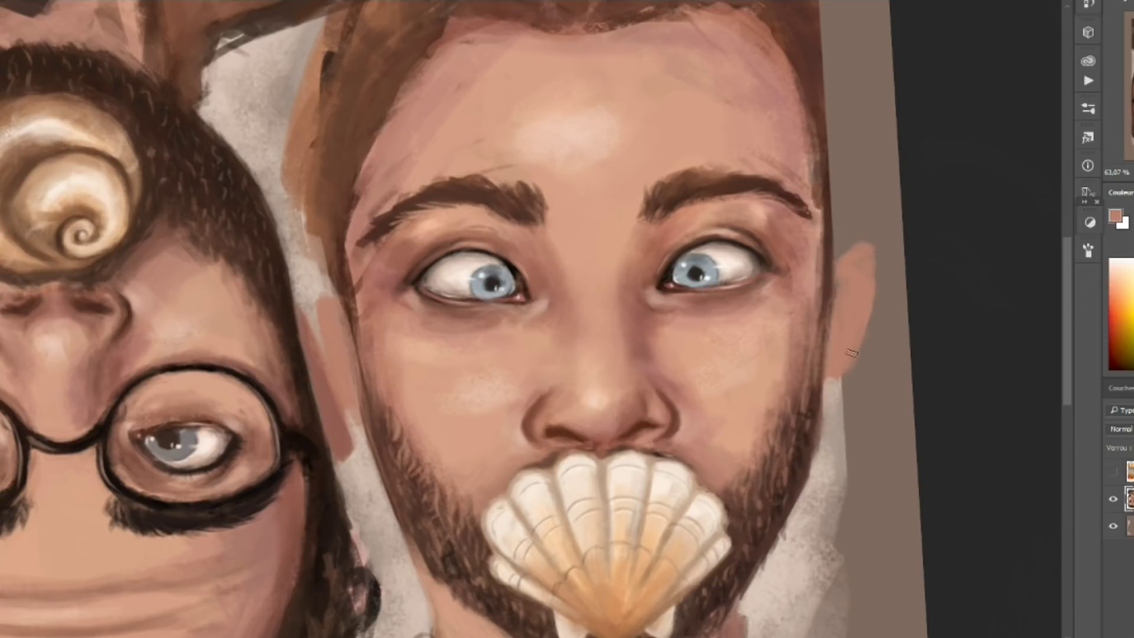
pyautogui.moveTo(850, 348); pyautogui.dragTo(851, 375)
pyautogui.moveTo(319, 278); pyautogui.dragTo(316, 336)
pyautogui.moveTo(850, 275); pyautogui.dragTo(854, 346)
pyautogui.moveTo(319, 299); pyautogui.dragTo(327, 338)
# Cover the stray line above the eyebrow and blend the forehead and temple skin with sampled tones.
pyautogui.scroll(3, 970, 237)
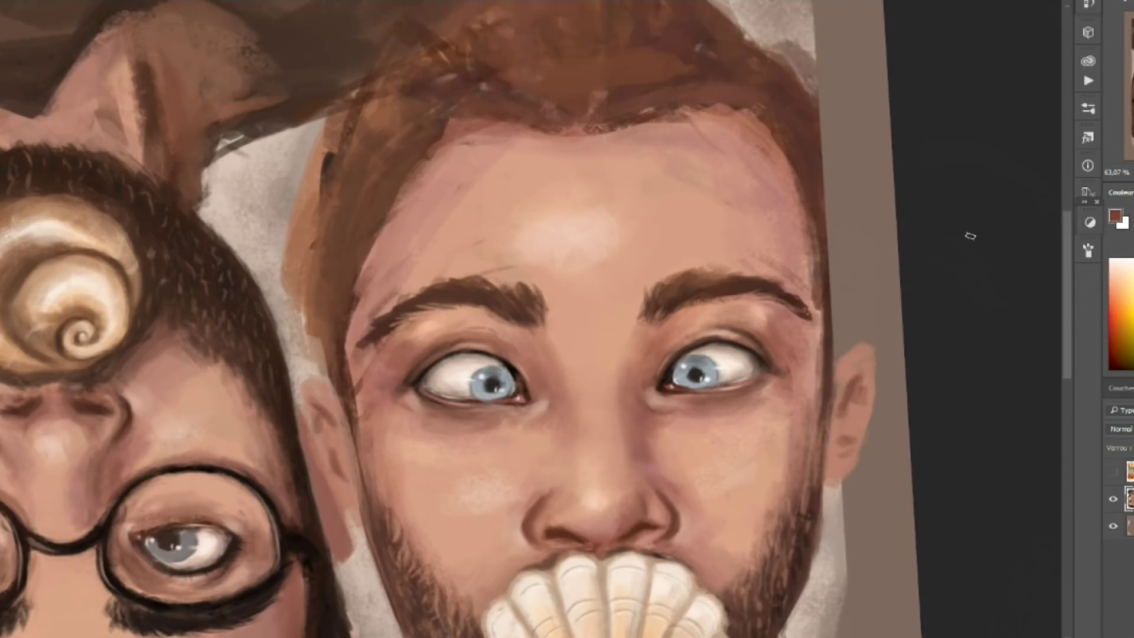
pyautogui.keyDown('alt'); pyautogui.click(506, 270); pyautogui.keyUp('alt')
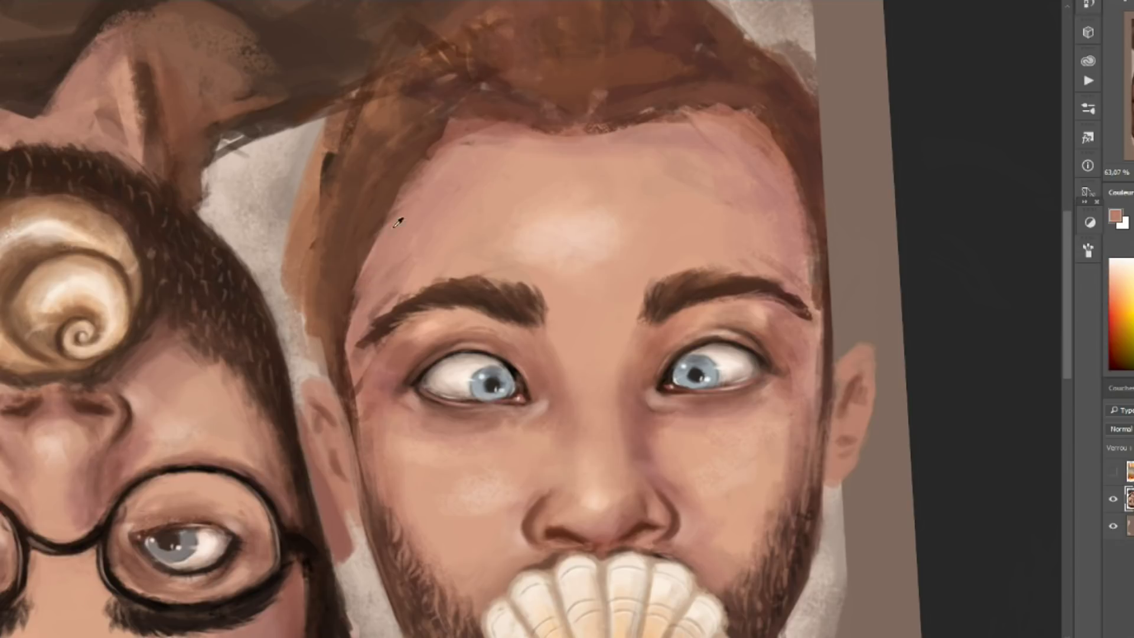
pyautogui.keyDown('alt'); pyautogui.click(405, 356); pyautogui.keyUp('alt')
pyautogui.scroll(-10, 858, 212)
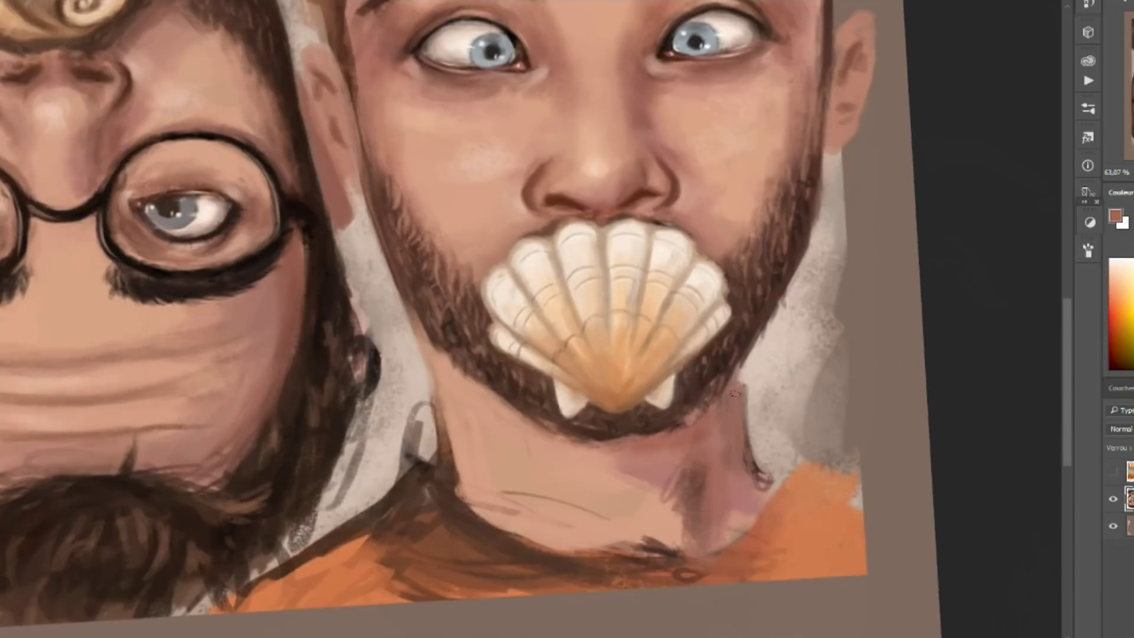
# Extend the inner ends of both eyebrows with hair strokes and soften the skin around the eyes.
pyautogui.scroll(5, 807, 358)
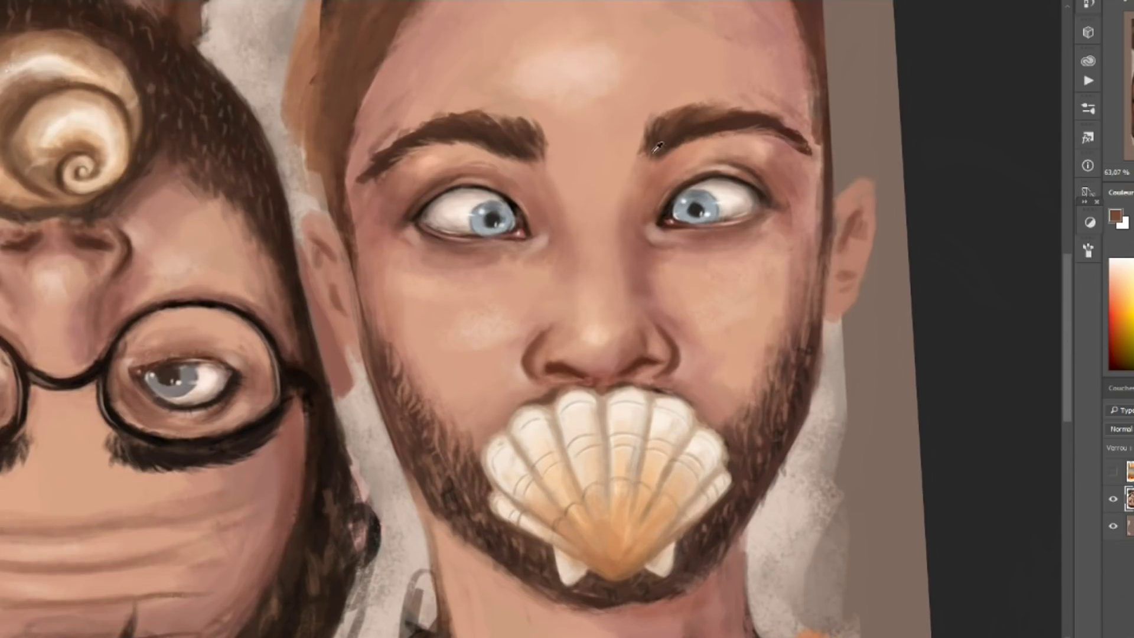
pyautogui.keyDown('alt'); pyautogui.click(524, 236); pyautogui.keyUp('alt')
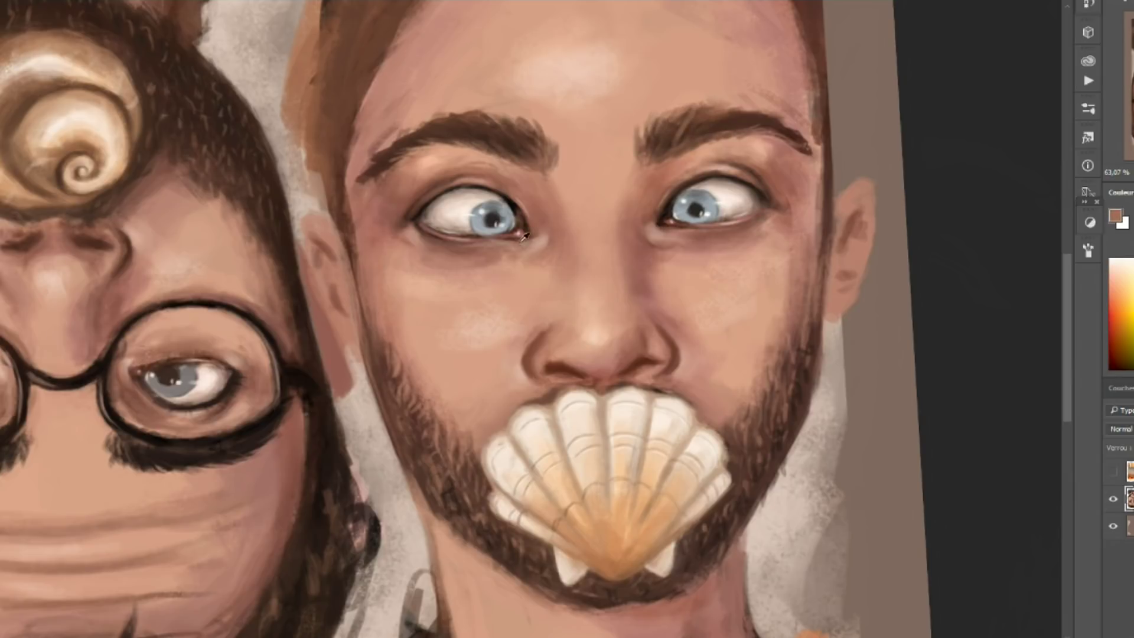
pyautogui.keyDown('alt'); pyautogui.click(752, 209); pyautogui.keyUp('alt')
pyautogui.keyDown('alt'); pyautogui.click(510, 170); pyautogui.keyUp('alt')
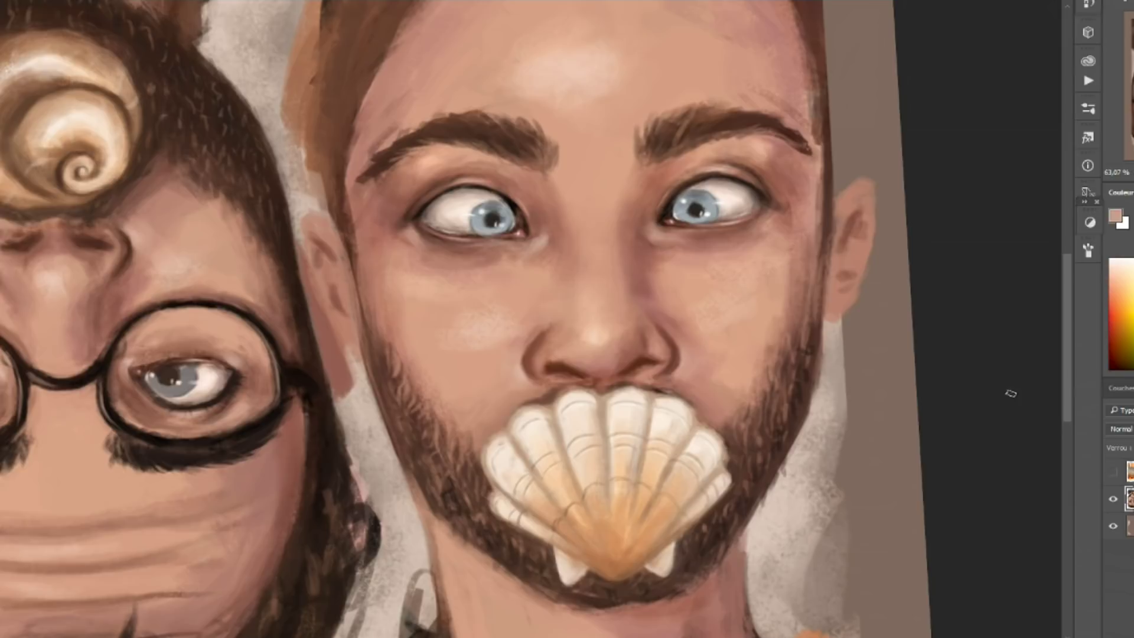
# Shade the faces with blue and red tones on a Multiply layer and merge it into the painting.
pyautogui.moveTo(612, 358); pyautogui.dragTo(603, 481)
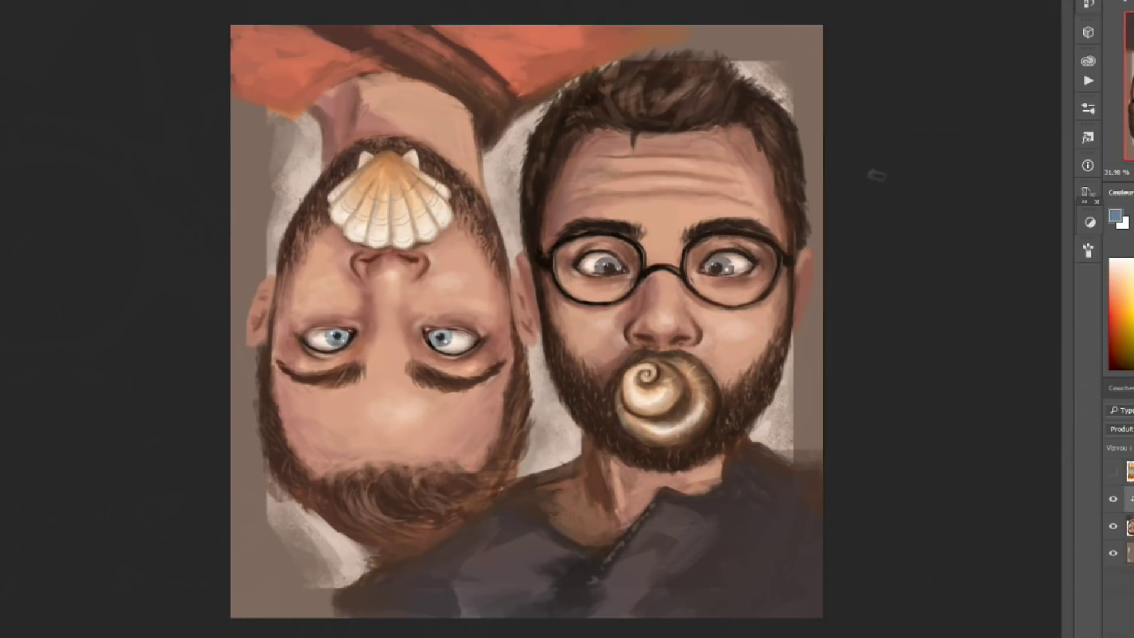
pyautogui.moveTo(597, 586); pyautogui.dragTo(691, 473)
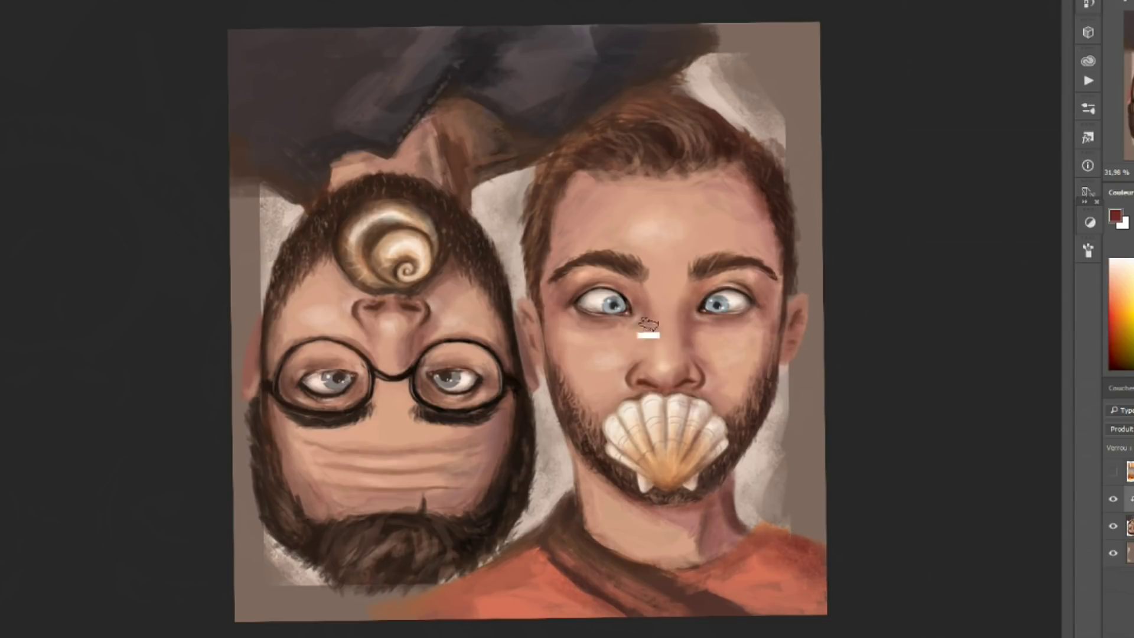
pyautogui.moveTo(298, 408)
pyautogui.mouseDown()
pyautogui.moveTo(766, 231)
pyautogui.moveTo(331, 378)
pyautogui.moveTo(307, 413)
pyautogui.mouseUp()
pyautogui.hotkey('ctrl', 'shift', 'alt', 'n')
pyautogui.click(1122, 429)
pyautogui.click(1121, 195)
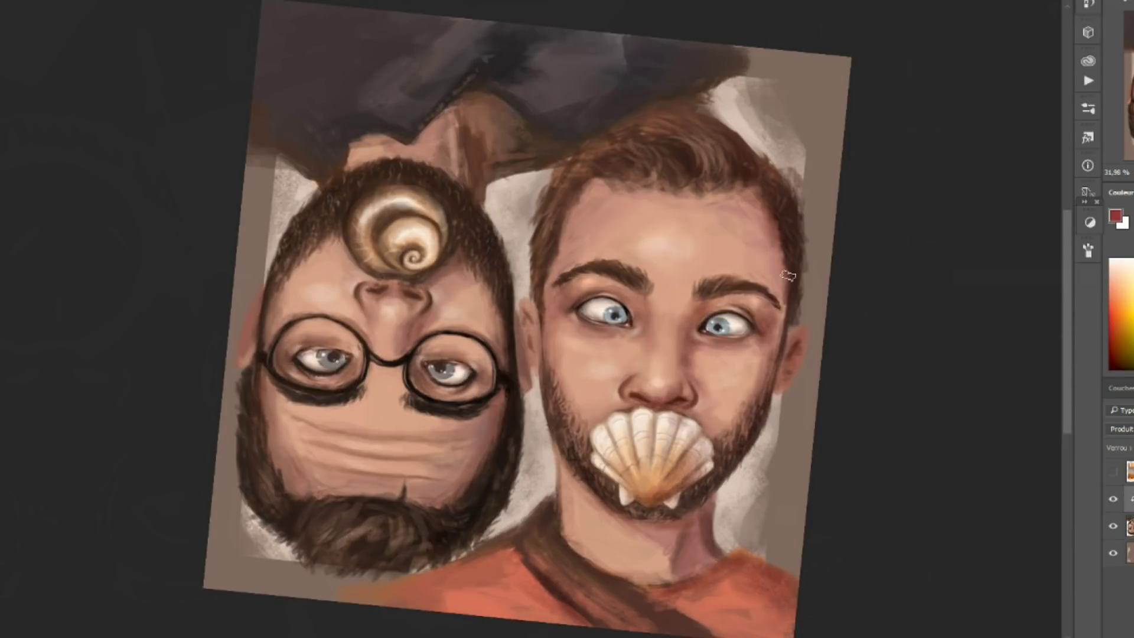
pyautogui.moveTo(789, 276); pyautogui.dragTo(759, 189)
pyautogui.moveTo(558, 289); pyautogui.dragTo(546, 319)
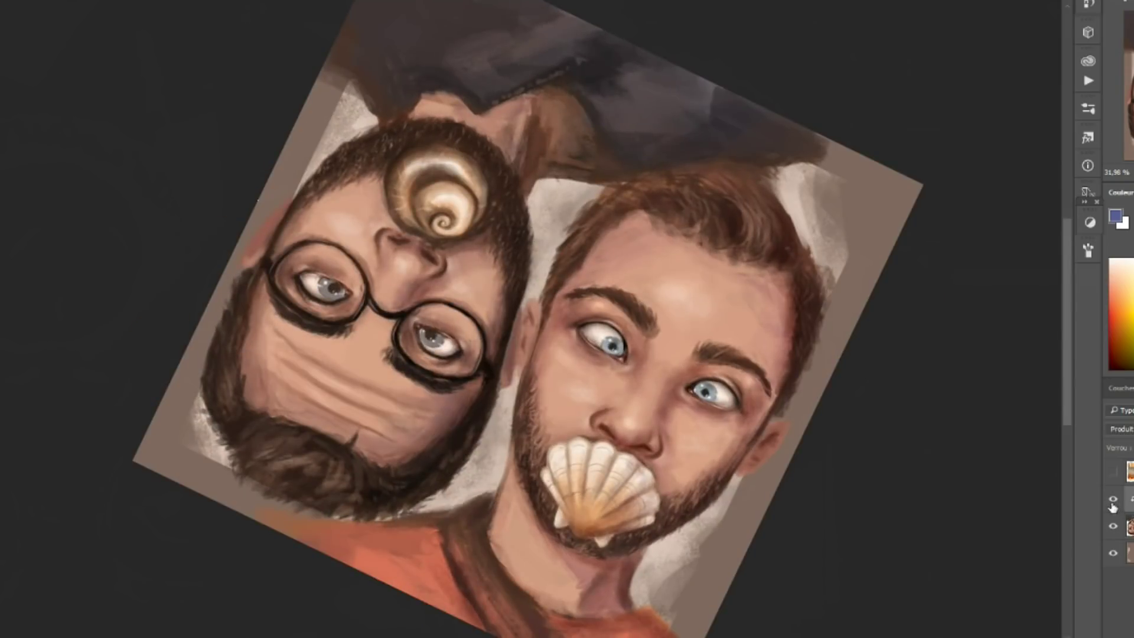
pyautogui.rightClick(1113, 506)
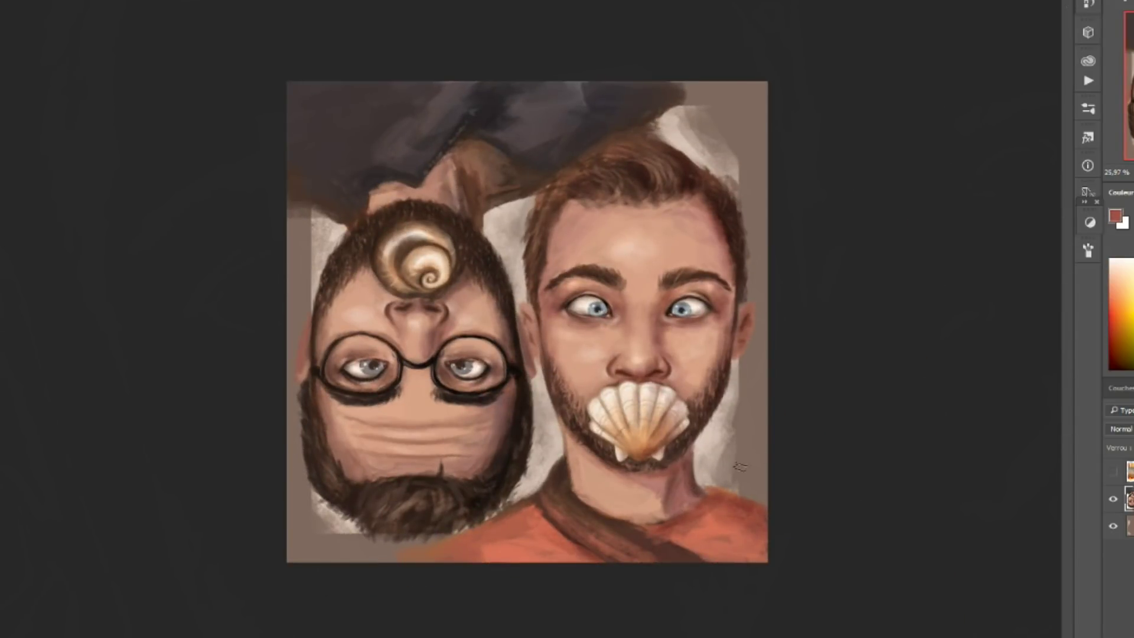
# Paint a dark brown collar on the orange shirt and fill the background around both heads with soft beige-grey strokes.
pyautogui.moveTo(727, 483)
pyautogui.mouseDown()
pyautogui.moveTo(647, 539)
pyautogui.moveTo(665, 534)
pyautogui.moveTo(681, 483)
pyautogui.mouseUp()
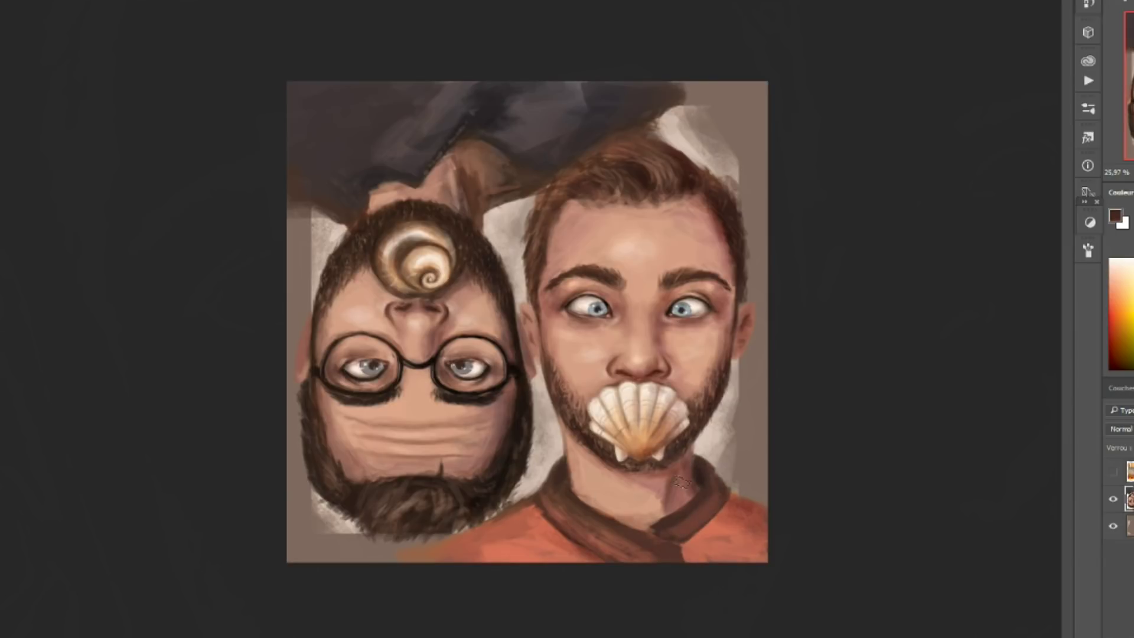
pyautogui.keyDown('alt'); pyautogui.click(742, 451); pyautogui.keyUp('alt')
pyautogui.moveTo(742, 451); pyautogui.dragTo(674, 94)
pyautogui.moveTo(744, 119); pyautogui.dragTo(756, 231)
pyautogui.moveTo(314, 222)
pyautogui.mouseDown()
pyautogui.moveTo(280, 378)
pyautogui.moveTo(390, 556)
pyautogui.mouseUp()
pyautogui.moveTo(750, 177); pyautogui.dragTo(751, 508)
pyautogui.keyDown('alt'); pyautogui.click(287, 410); pyautogui.keyUp('alt')
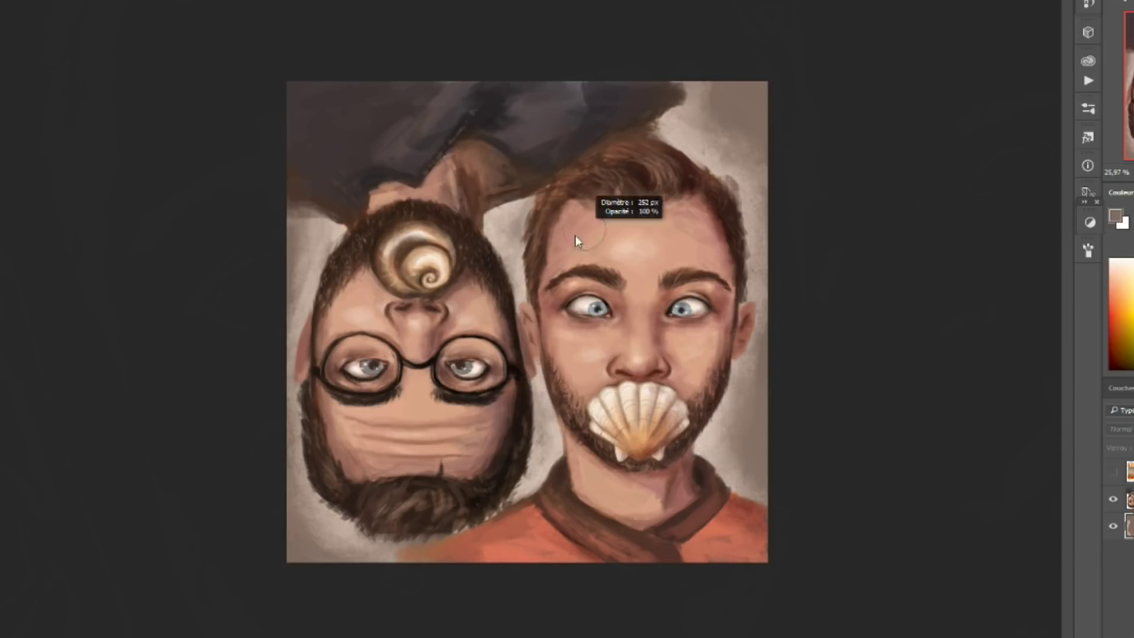
pyautogui.keyDown('alt'); pyautogui.click(733, 486); pyautogui.keyUp('alt')
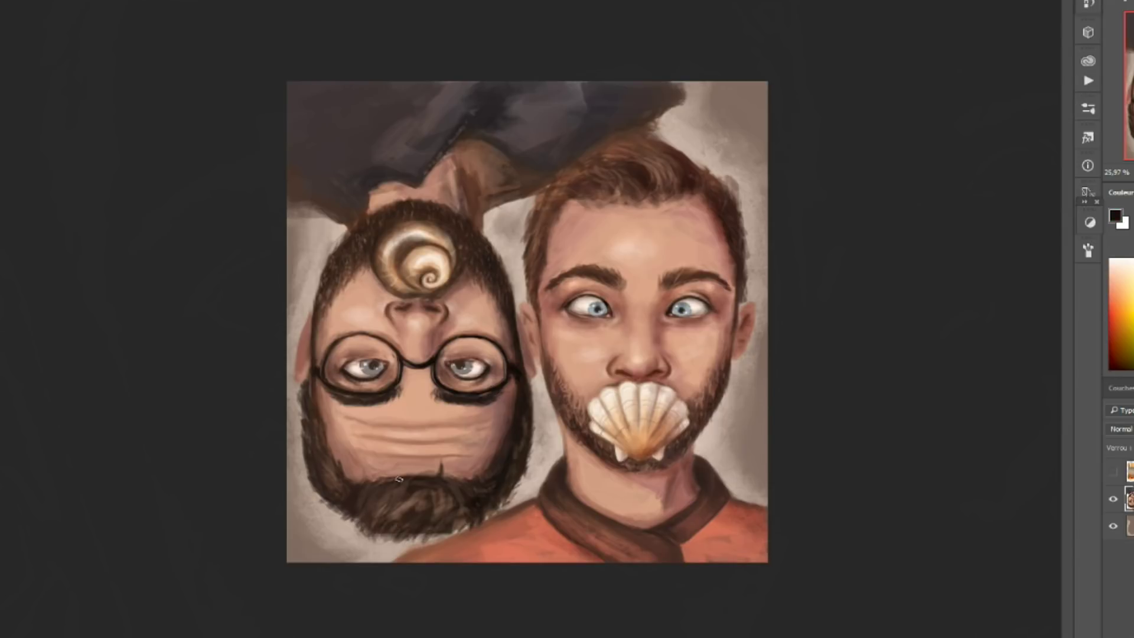
# Sketch a black spiral seashell outline on a new layer in the empty background corner beside the hair.
pyautogui.moveTo(398, 480); pyautogui.dragTo(369, 440)
pyautogui.hotkey('ctrl', 'shift', 'alt', 'n')
pyautogui.moveTo(293, 487); pyautogui.dragTo(313, 507)
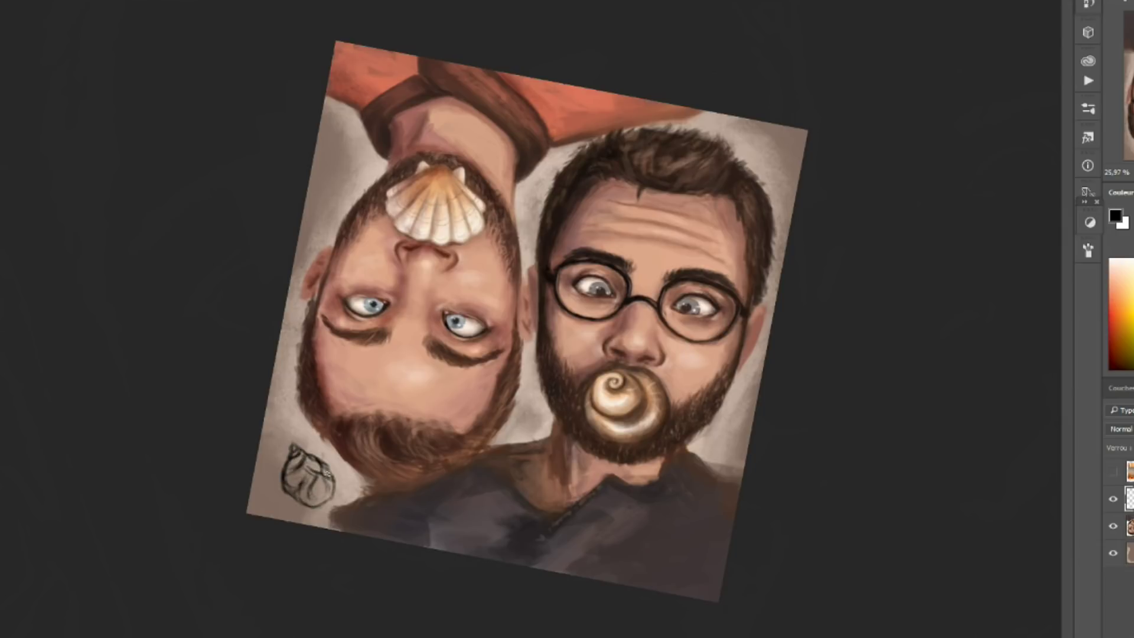
# Place rotated copies of the spiral seashell sketch in the gaps between the heads and at the canvas edge.
pyautogui.moveTo(339, 516); pyautogui.dragTo(534, 195)
pyautogui.moveTo(307, 475); pyautogui.dragTo(544, 380)
pyautogui.rightClick(336, 470)
pyautogui.moveTo(336, 470); pyautogui.dragTo(768, 390)
pyautogui.click(605, 214)
pyautogui.moveTo(567, 190); pyautogui.dragTo(541, 200)
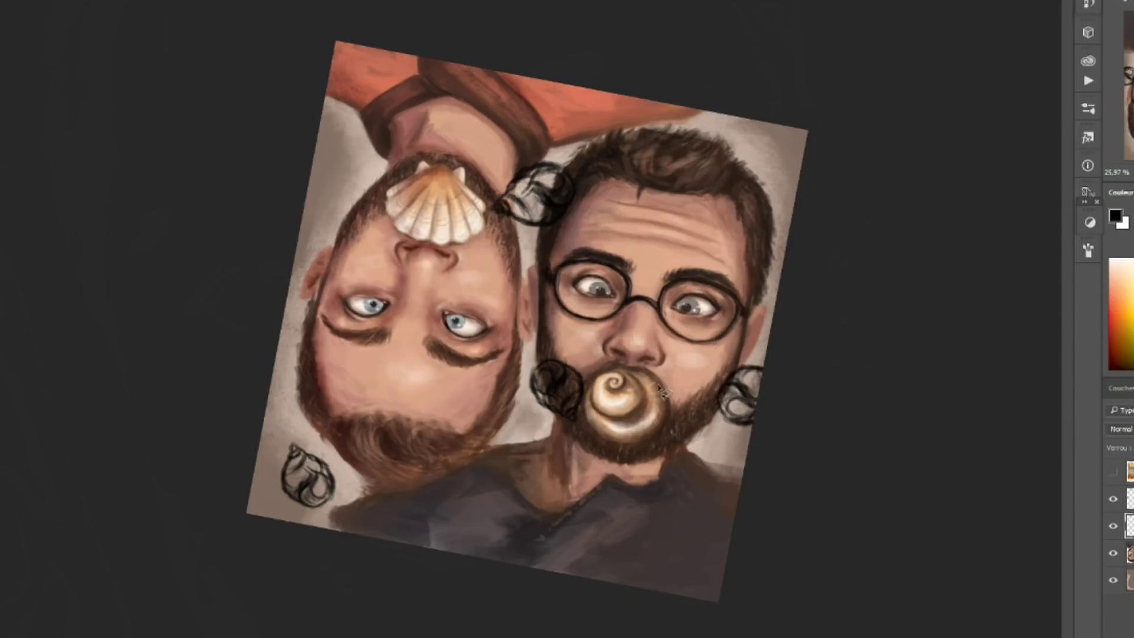
# Sketch a black scallop shell outline and place rotated copies of it around the two heads.
pyautogui.moveTo(762, 143); pyautogui.dragTo(754, 177)
pyautogui.hotkey('ctrl', 't')
pyautogui.moveTo(827, 156)
pyautogui.mouseDown()
pyautogui.moveTo(804, 200)
pyautogui.moveTo(502, 408)
pyautogui.moveTo(331, 159)
pyautogui.moveTo(367, 178)
pyautogui.moveTo(380, 126)
pyautogui.moveTo(395, 133)
pyautogui.mouseUp()
pyautogui.press('Return')
pyautogui.rightClick(735, 182)
pyautogui.hotkey('alt', 's')
pyautogui.click(201, 218)
pyautogui.rightClick(343, 108)
pyautogui.click(481, 273)
pyautogui.moveTo(692, 113)
pyautogui.mouseDown()
pyautogui.moveTo(317, 456)
pyautogui.moveTo(479, 508)
pyautogui.moveTo(361, 499)
pyautogui.moveTo(355, 507)
pyautogui.moveTo(414, 552)
pyautogui.mouseUp()
pyautogui.moveTo(508, 594); pyautogui.dragTo(587, 566)
pyautogui.press('Return')
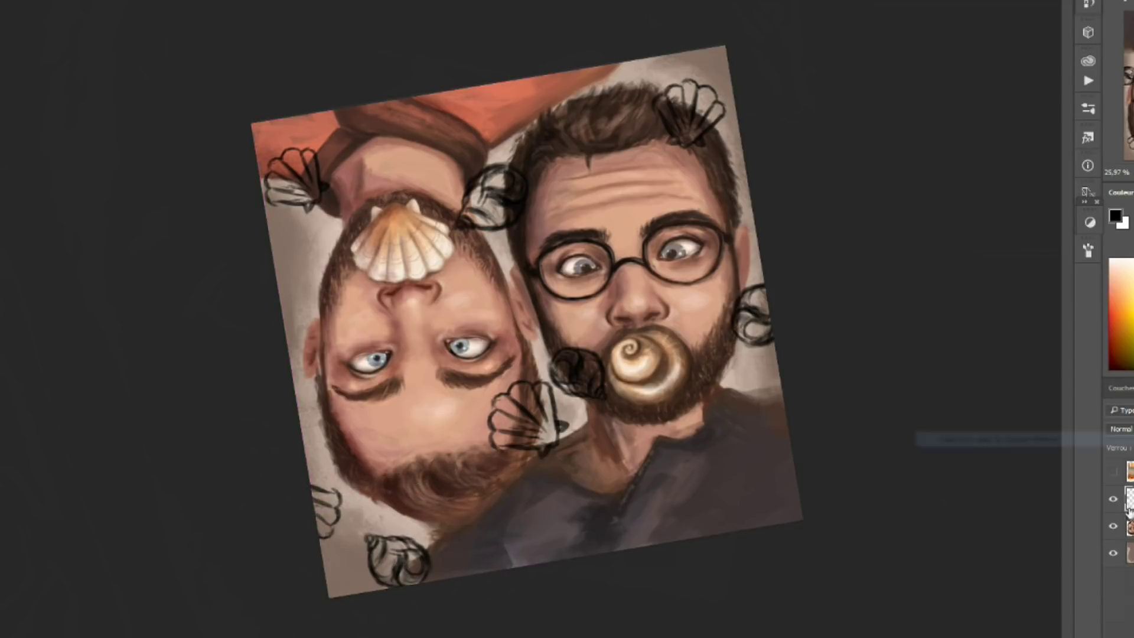
# Hide the portrait layer and fill the scallop shell sketches with cream on a layer below the outlines.
pyautogui.press('r')
pyautogui.moveTo(679, 319); pyautogui.dragTo(707, 337)
pyautogui.scroll(4, 707, 337)
pyautogui.click(1113, 499)
pyautogui.moveTo(552, 354)
pyautogui.mouseDown()
pyautogui.moveTo(588, 407)
pyautogui.moveTo(585, 615)
pyautogui.mouseUp()
pyautogui.moveTo(330, 89); pyautogui.dragTo(371, 160)
pyautogui.moveTo(945, 189); pyautogui.dragTo(999, 242)
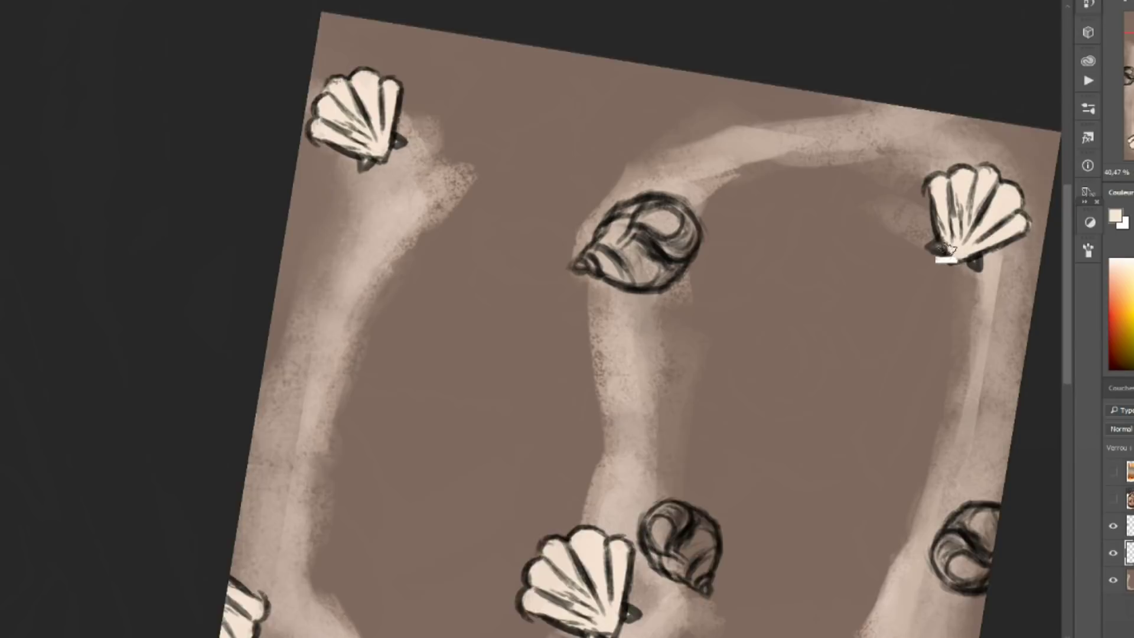
# Color the spiral seashells with beige and orange-brown shading beneath their outlines.
pyautogui.scroll(-5, 650, 354)
pyautogui.moveTo(656, 372); pyautogui.dragTo(703, 431)
pyautogui.moveTo(945, 378); pyautogui.dragTo(987, 425)
pyautogui.moveTo(290, 549); pyautogui.dragTo(349, 615)
pyautogui.scroll(-3, 1066, 380)
pyautogui.moveTo(602, 189); pyautogui.dragTo(679, 124)
pyautogui.moveTo(656, 432); pyautogui.dragTo(709, 485)
pyautogui.moveTo(951, 431); pyautogui.dragTo(993, 479)
# Shade the bases and ribs of the background scallop shells with orange.
pyautogui.click(1114, 500)
pyautogui.scroll(3, 649, 319)
pyautogui.click(1113, 499)
pyautogui.moveTo(555, 354); pyautogui.dragTo(614, 413)
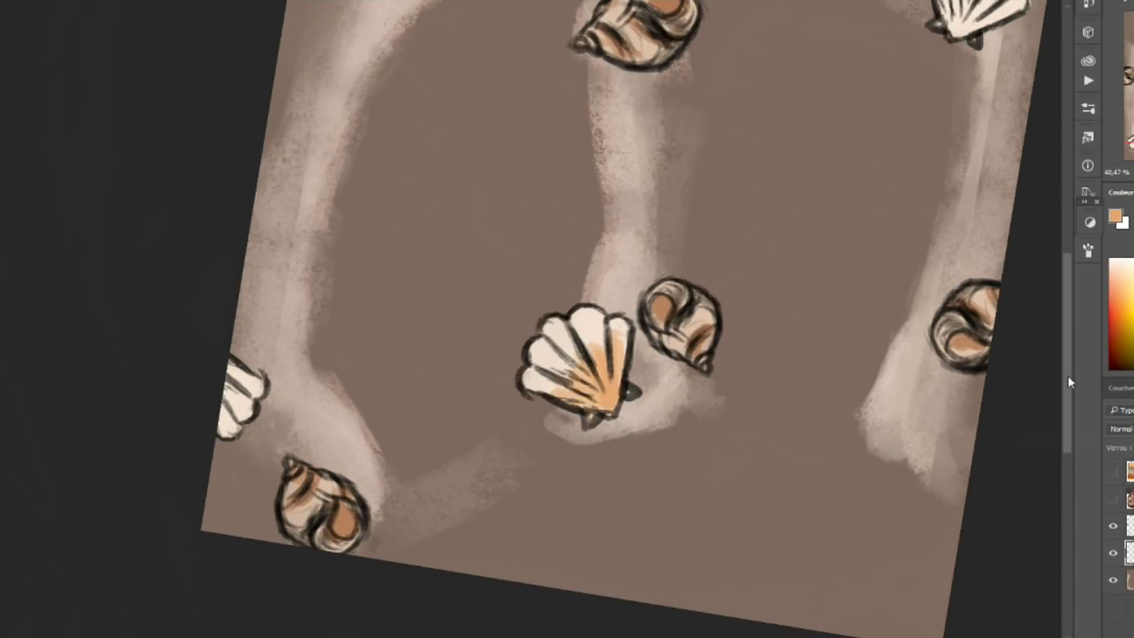
pyautogui.moveTo(945, 160); pyautogui.dragTo(1011, 225)
pyautogui.moveTo(349, 71); pyautogui.dragTo(393, 124)
pyautogui.moveTo(331, 95); pyautogui.dragTo(378, 127)
pyautogui.click(1114, 500)
pyautogui.click(1114, 499)
pyautogui.scroll(-3, 650, 319)
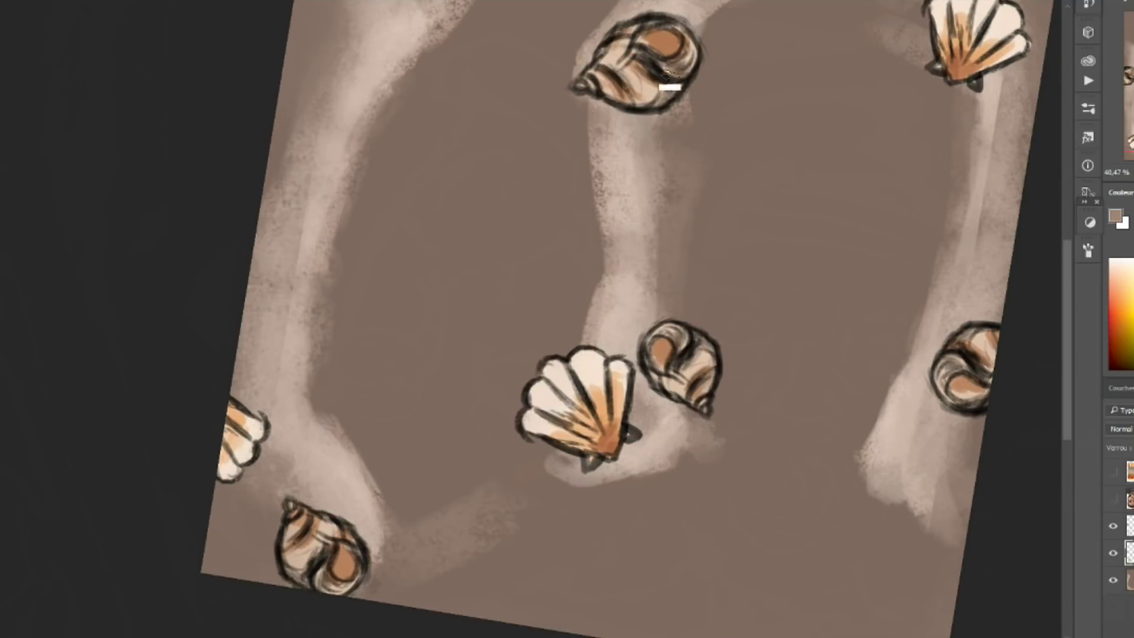
# Recolor the black outlines of the background seashells brown, checking them against the portraits by toggling the portrait layer.
pyautogui.scroll(-3, 650, 319)
pyautogui.click(1114, 499)
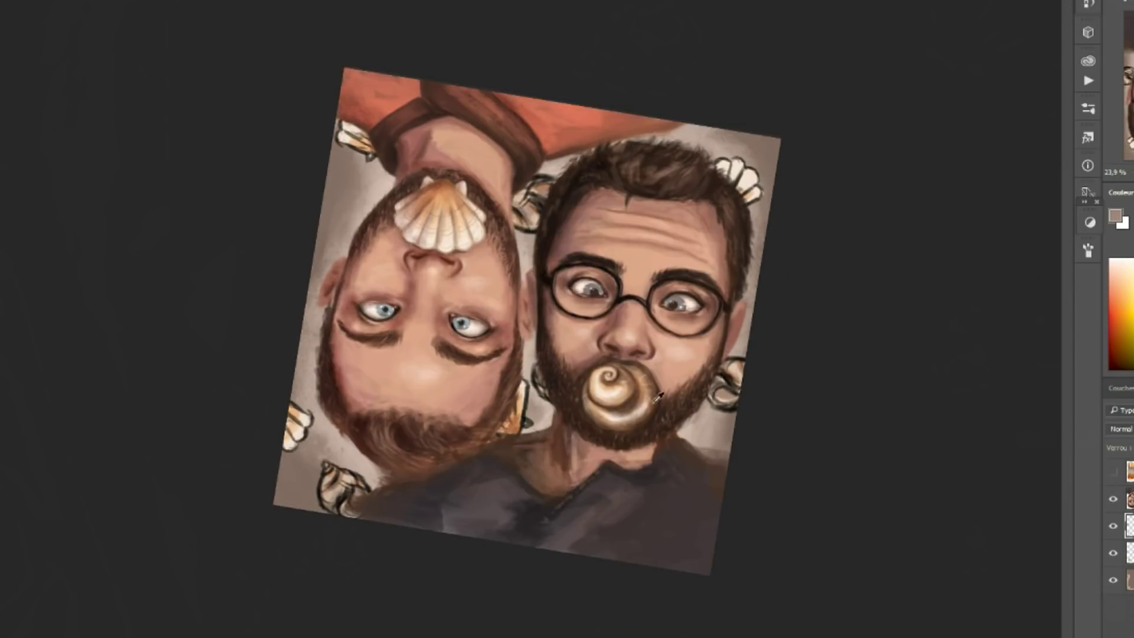
pyautogui.click(1114, 500)
pyautogui.moveTo(331, 472); pyautogui.dragTo(360, 502)
pyautogui.moveTo(538, 372); pyautogui.dragTo(568, 402)
pyautogui.moveTo(709, 366); pyautogui.dragTo(736, 402)
pyautogui.click(1114, 499)
pyautogui.click(1113, 499)
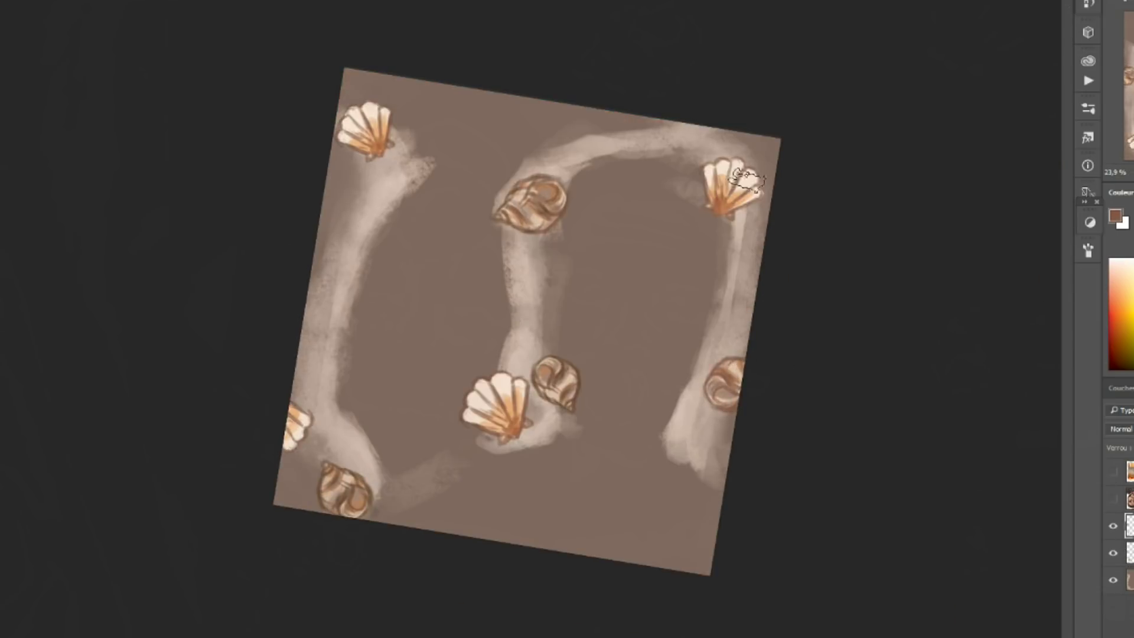
# Show the portrait layer, merge the seashell outlines with their colors, and blend the lower shells with sampled brown tones.
pyautogui.scroll(3, 527, 424)
pyautogui.scroll(2, 528, 425)
pyautogui.hotkey('ctrl', ',')
pyautogui.hotkey('ctrl', ',')
pyautogui.hotkey('ctrl', ',')
pyautogui.keyDown('alt'); pyautogui.click(545, 384); pyautogui.keyUp('alt')
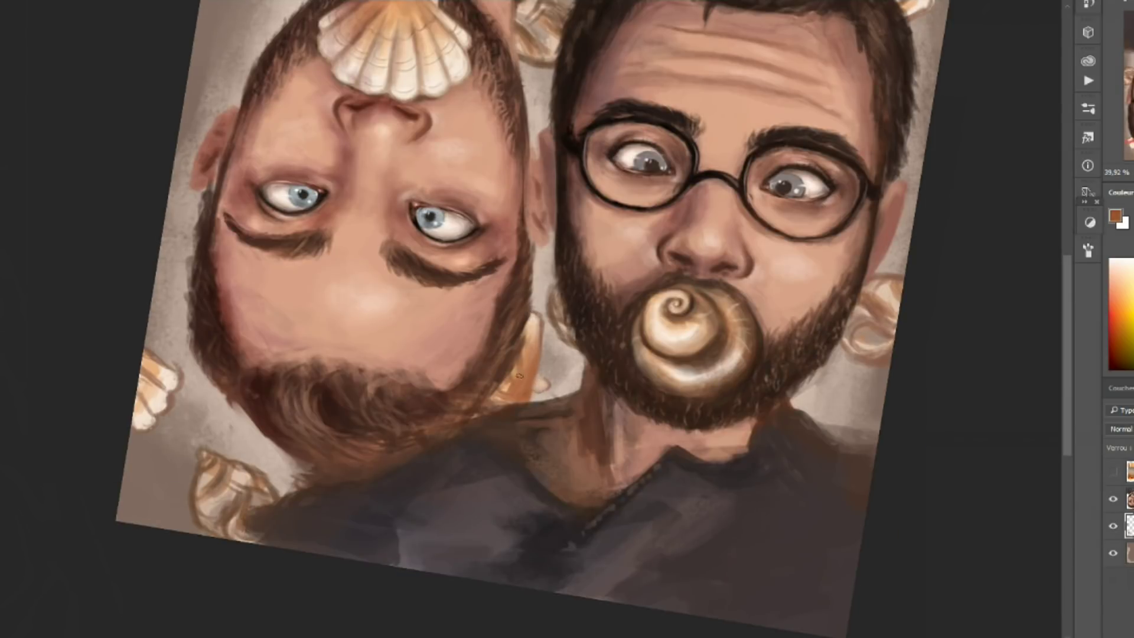
pyautogui.keyDown('alt'); pyautogui.click(150, 385); pyautogui.keyUp('alt')
# Paint over the remaining outlines of the scallop and spiral shells around the heads with sampled brown and peach tones.
pyautogui.scroll(3, 371, 335)
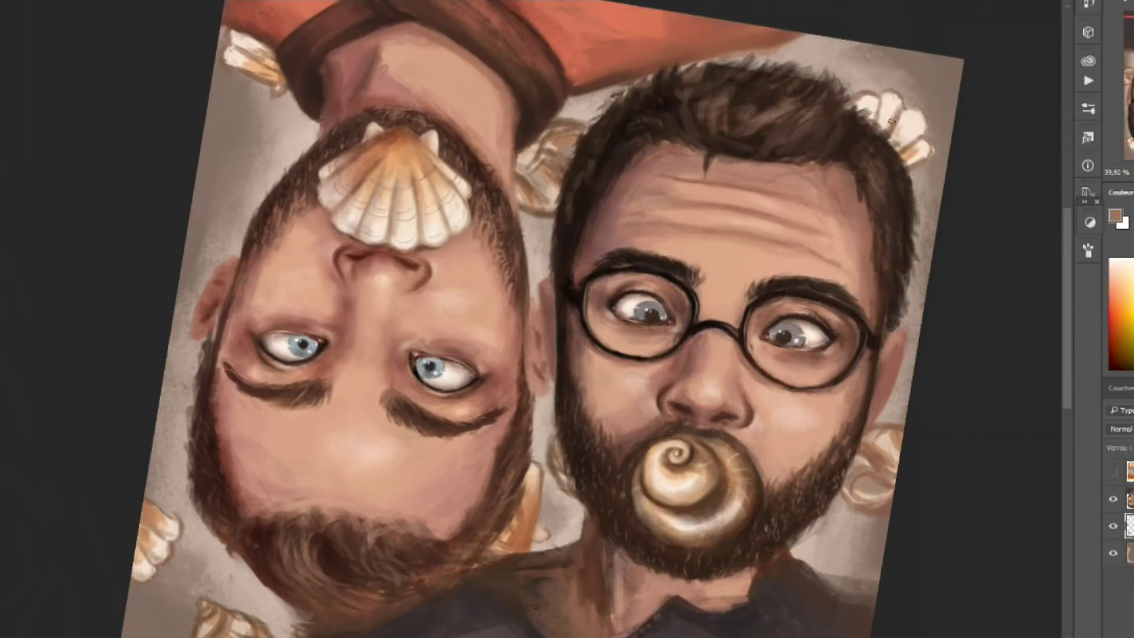
pyautogui.scroll(2, 224, 140)
pyautogui.keyDown('alt'); pyautogui.click(224, 139); pyautogui.keyUp('alt')
pyautogui.scroll(-4, 488, 224)
pyautogui.keyDown('alt'); pyautogui.click(224, 468); pyautogui.keyUp('alt')
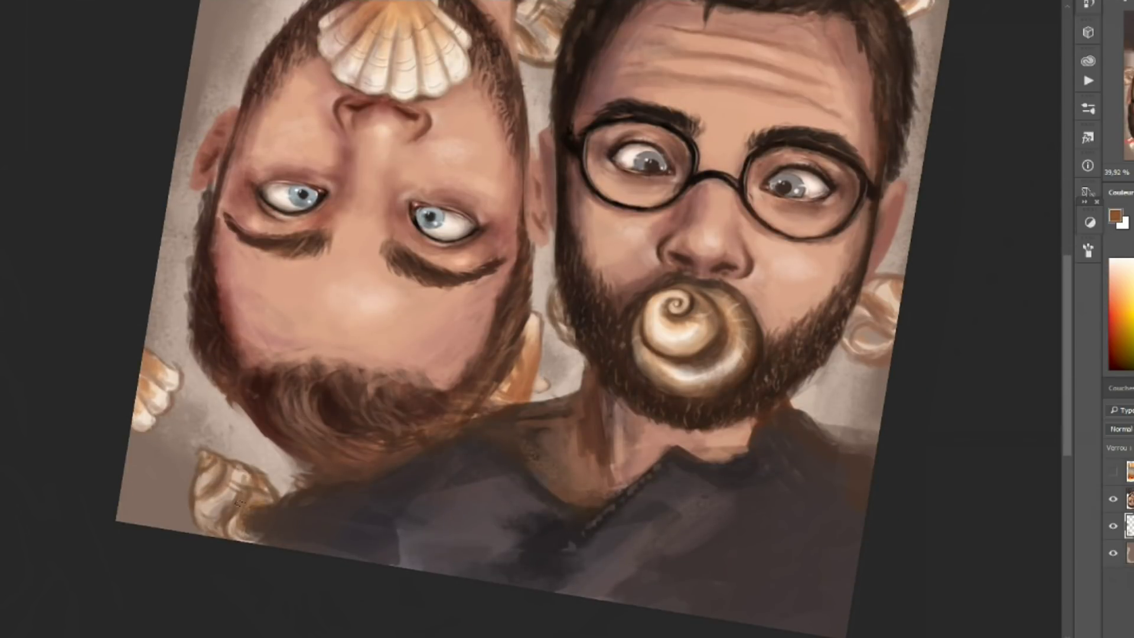
pyautogui.keyDown('alt'); pyautogui.click(892, 318); pyautogui.keyUp('alt')
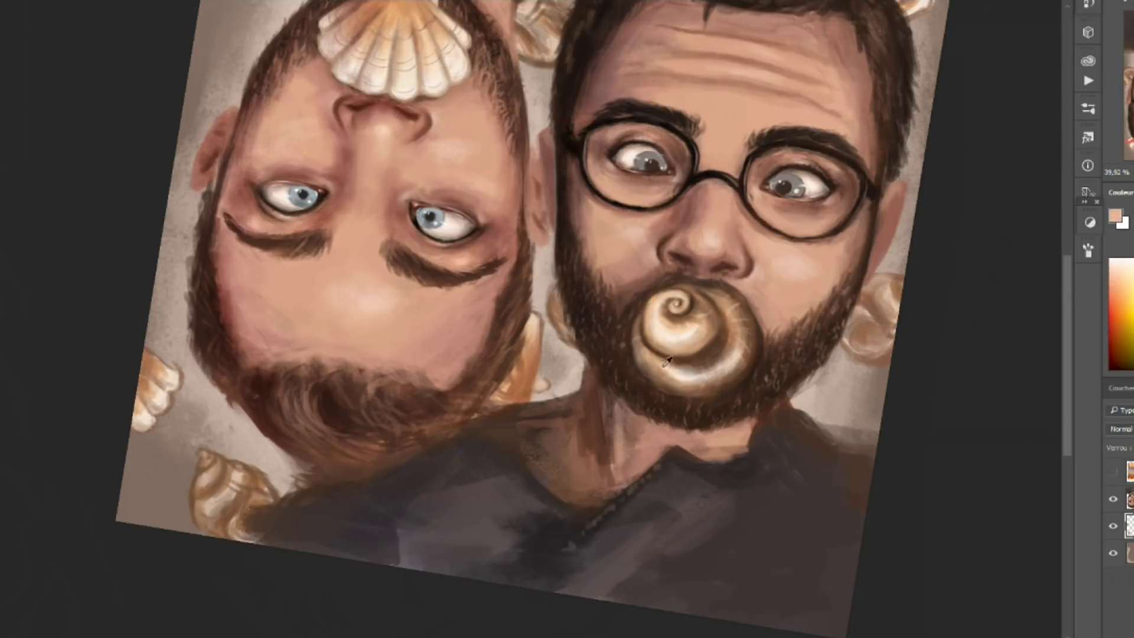
pyautogui.scroll(4, 591, 319)
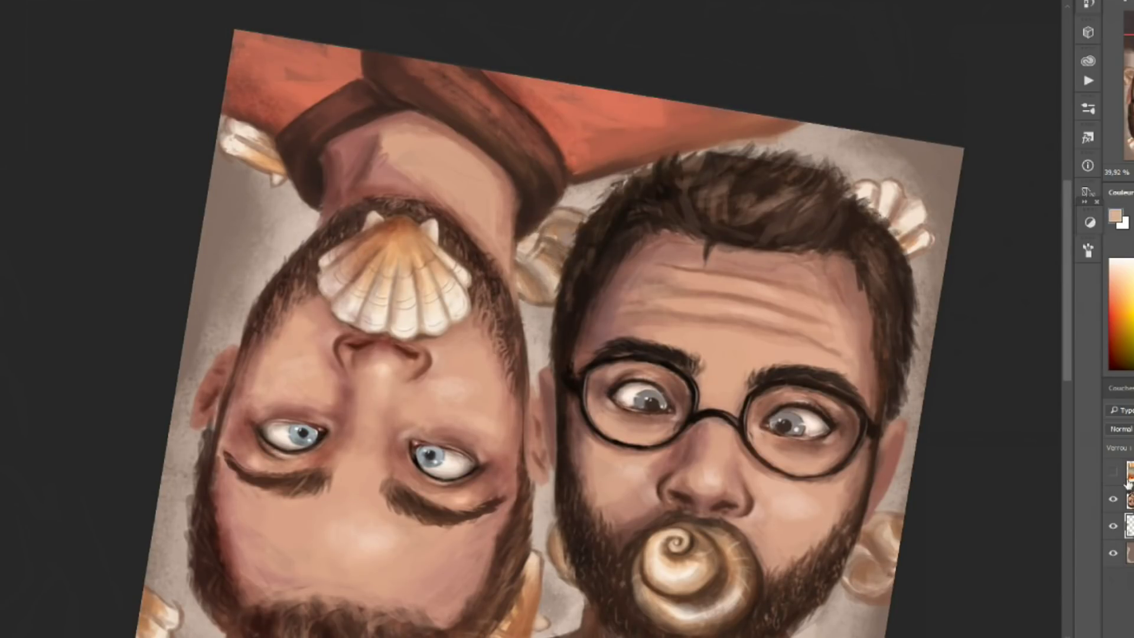
# Refine the shading and edges of the background seashells with sampled dark brown and tan tones.
pyautogui.click(1114, 499)
pyautogui.keyDown('alt'); pyautogui.click(509, 244); pyautogui.keyUp('alt')
pyautogui.keyDown('alt'); pyautogui.click(542, 219); pyautogui.keyUp('alt')
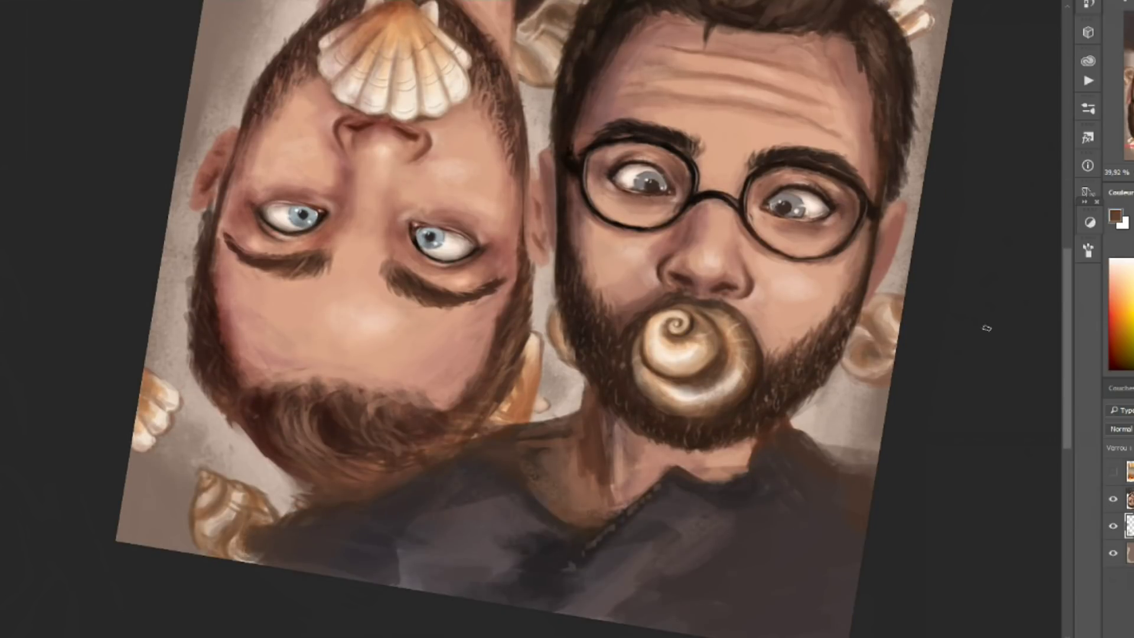
pyautogui.scroll(5, 986, 328)
pyautogui.keyDown('alt'); pyautogui.click(246, 130); pyautogui.keyUp('alt')
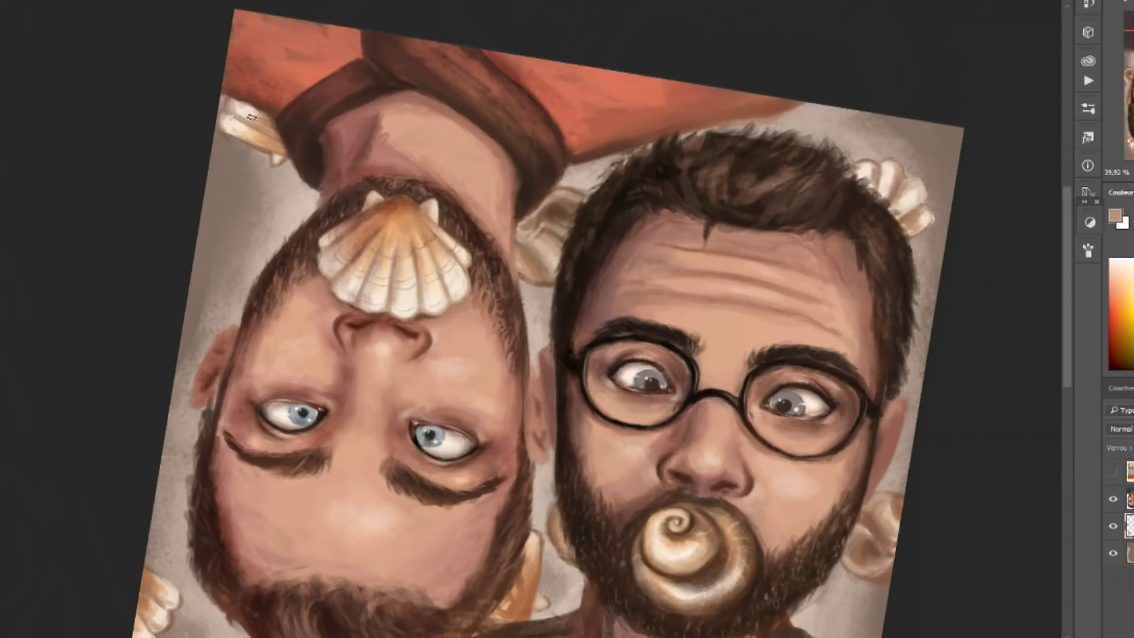
pyautogui.scroll(-3, 238, 109)
pyautogui.keyDown('alt'); pyautogui.click(184, 466); pyautogui.keyUp('alt')
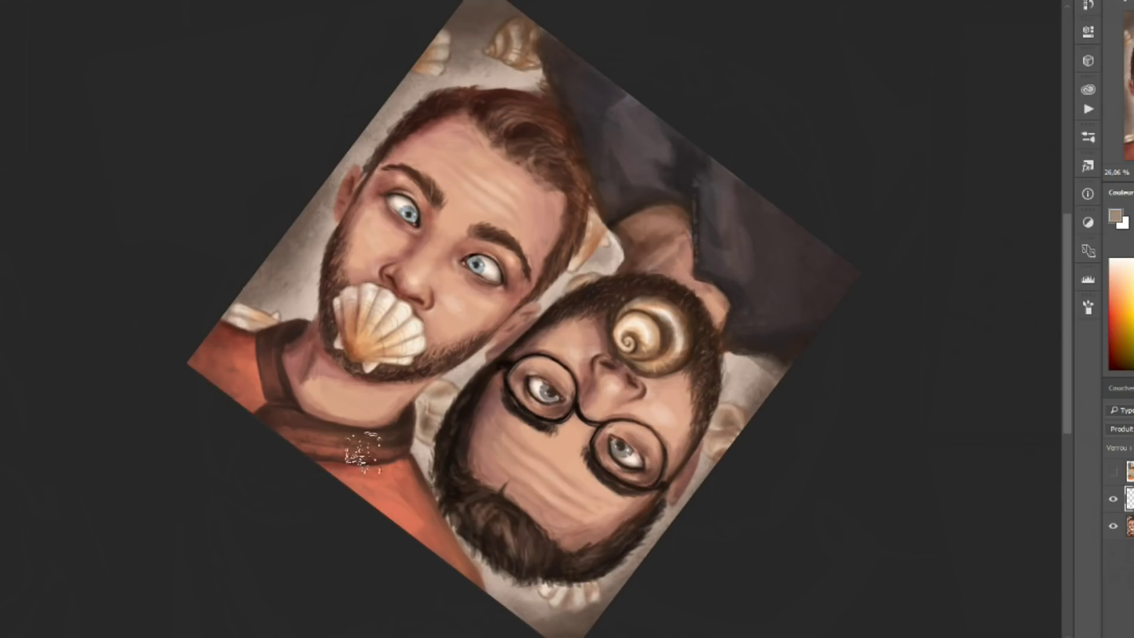
# Scatter small white and pale peach specks over the double portrait on a separate Normal layer.
pyautogui.rightClick(1110, 510)
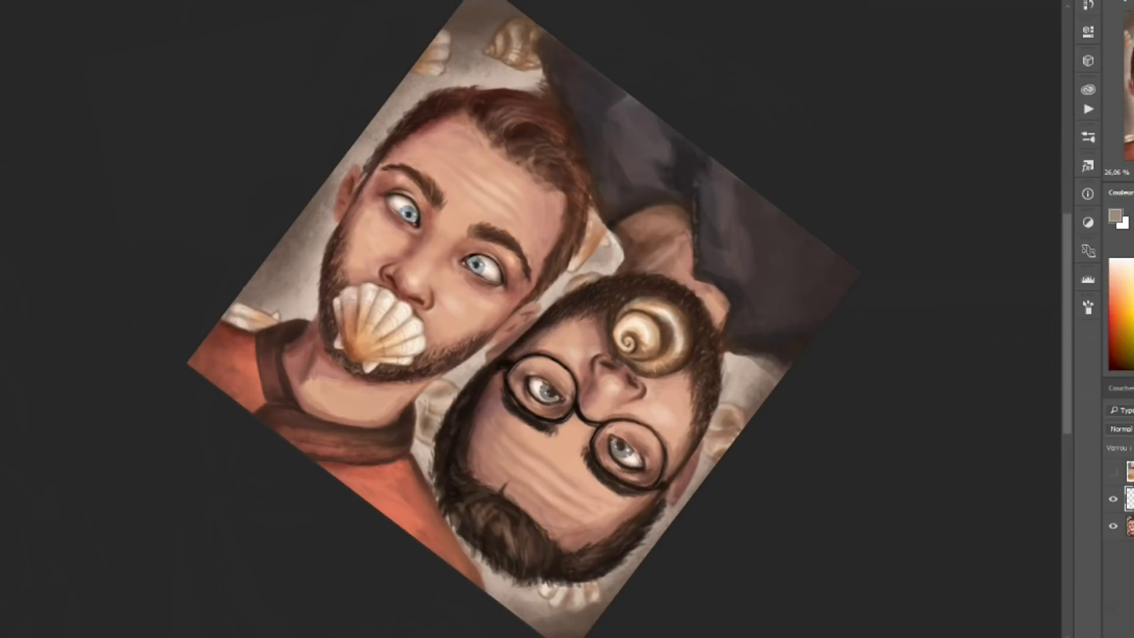
pyautogui.press('x')
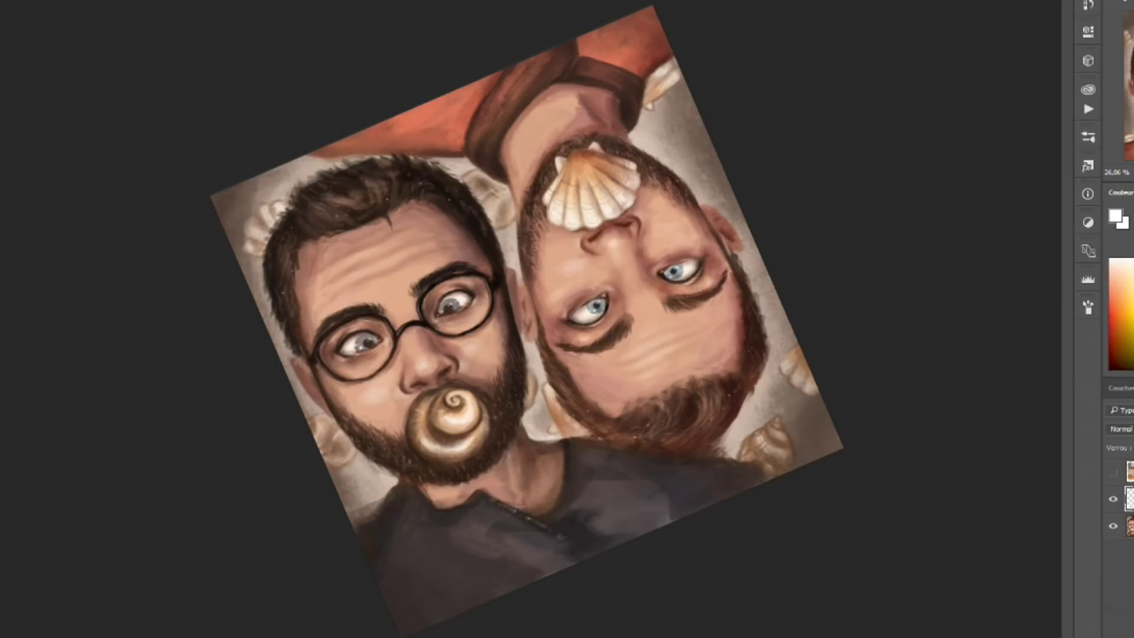
pyautogui.moveTo(788, 378); pyautogui.dragTo(812, 418)
pyautogui.keyDown('alt'); pyautogui.click(812, 418); pyautogui.keyUp('alt')
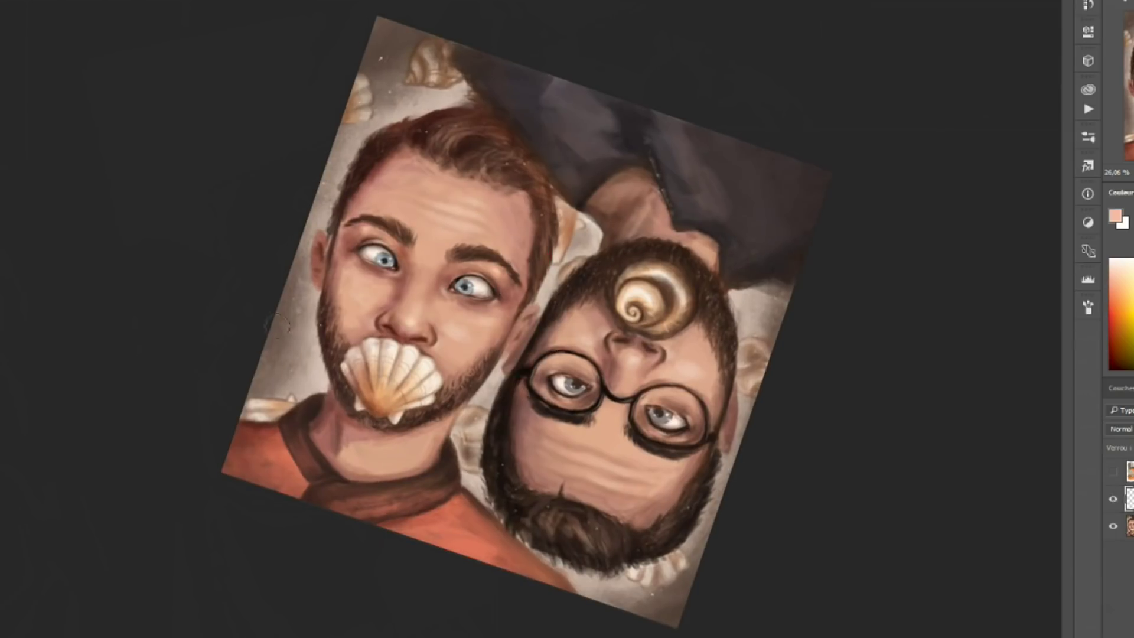
pyautogui.press('F5')
pyautogui.press('F5')
pyautogui.keyDown('alt'); pyautogui.click(774, 316); pyautogui.keyUp('alt')
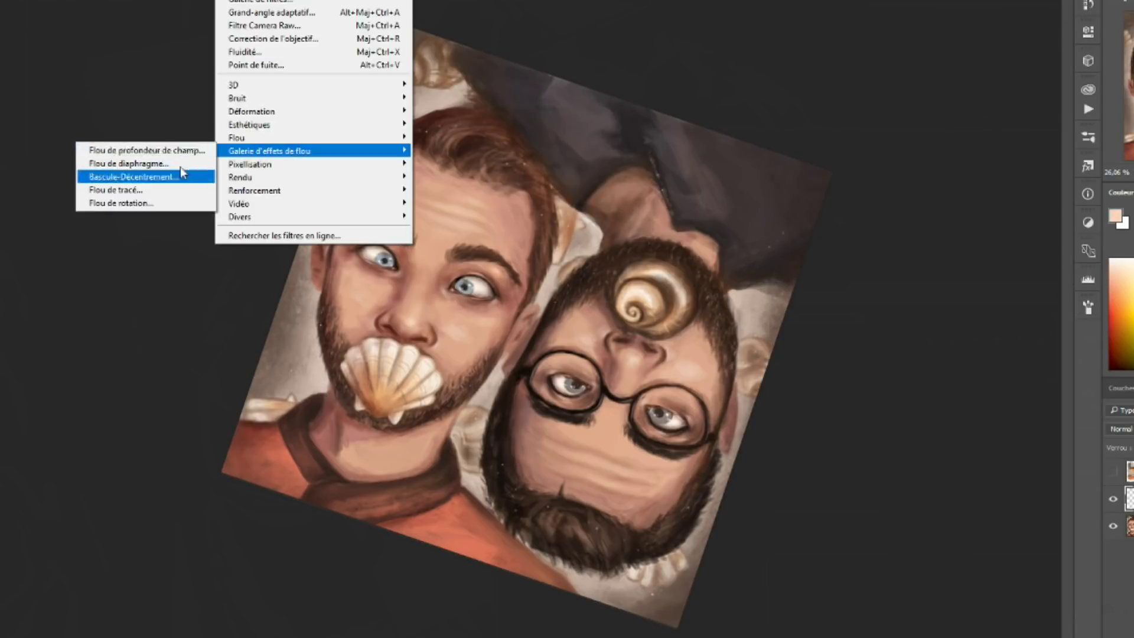
# Apply an Iris Blur from the Blur Gallery to the layer of specks.
pyautogui.click(177, 172)
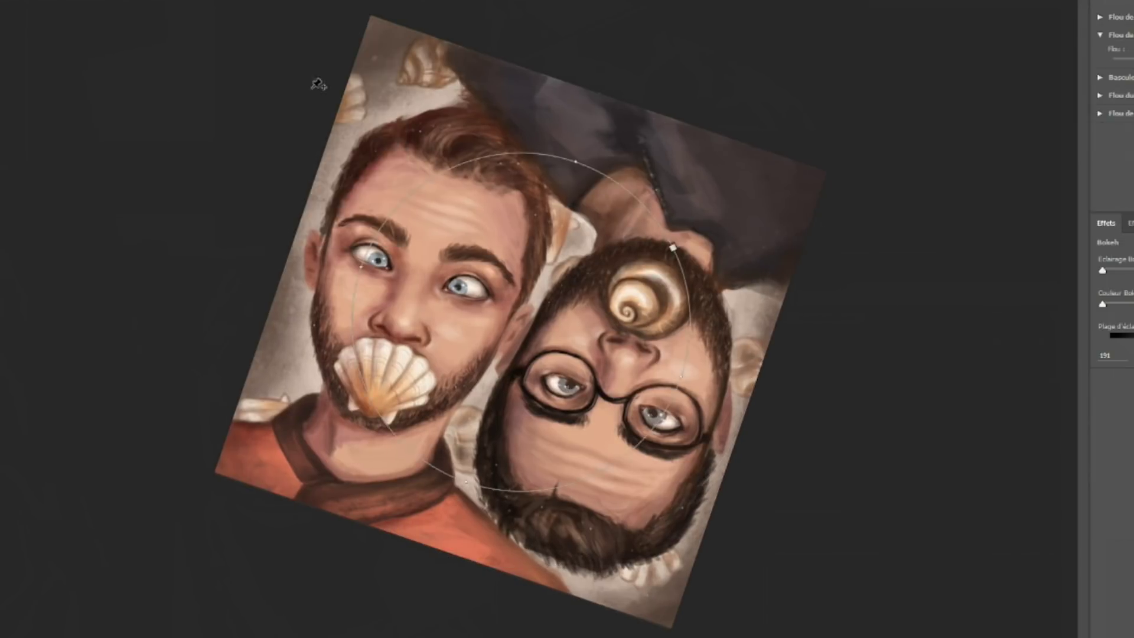
pyautogui.moveTo(317, 84); pyautogui.dragTo(907, 292)
pyautogui.press('Return')
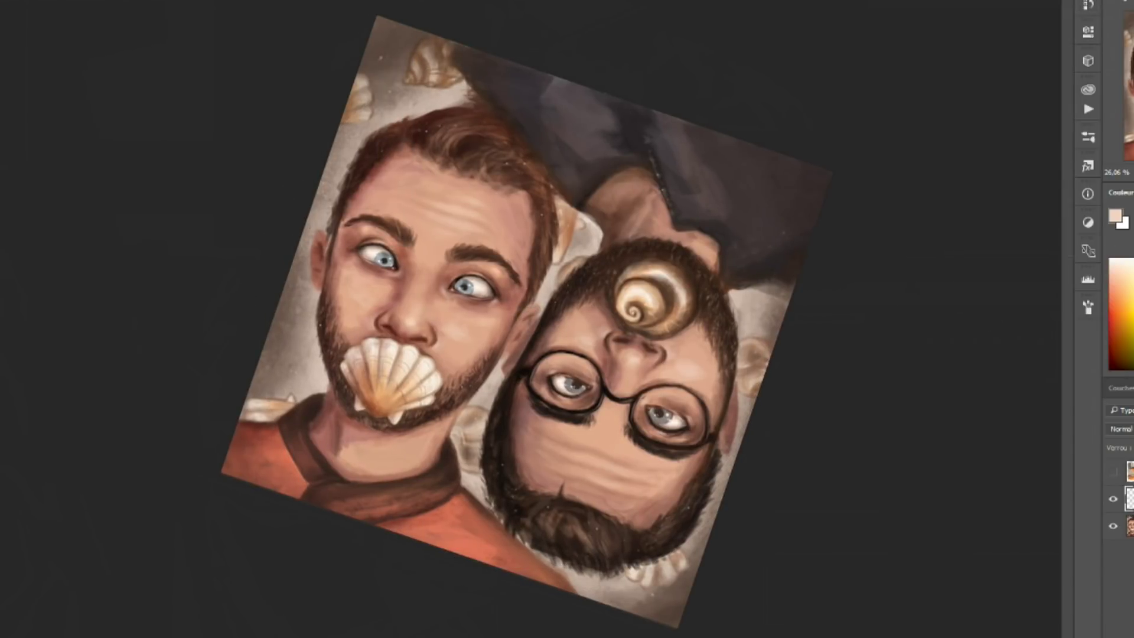